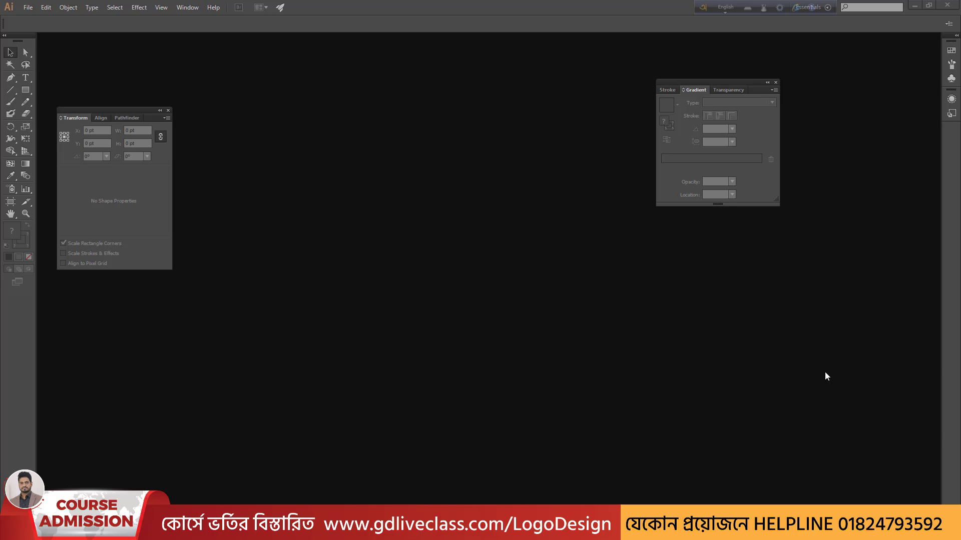
Close the floating Transform and Gradient panels and create a new document with the Print profile in Letter size
{"action": "left_click", "coordinate": [167, 111]}
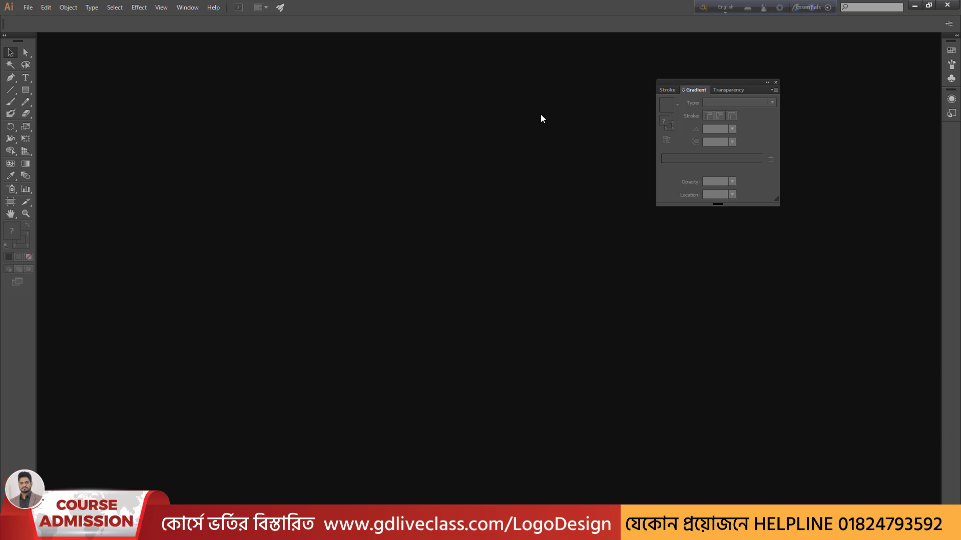
{"action": "left_click", "coordinate": [776, 83]}
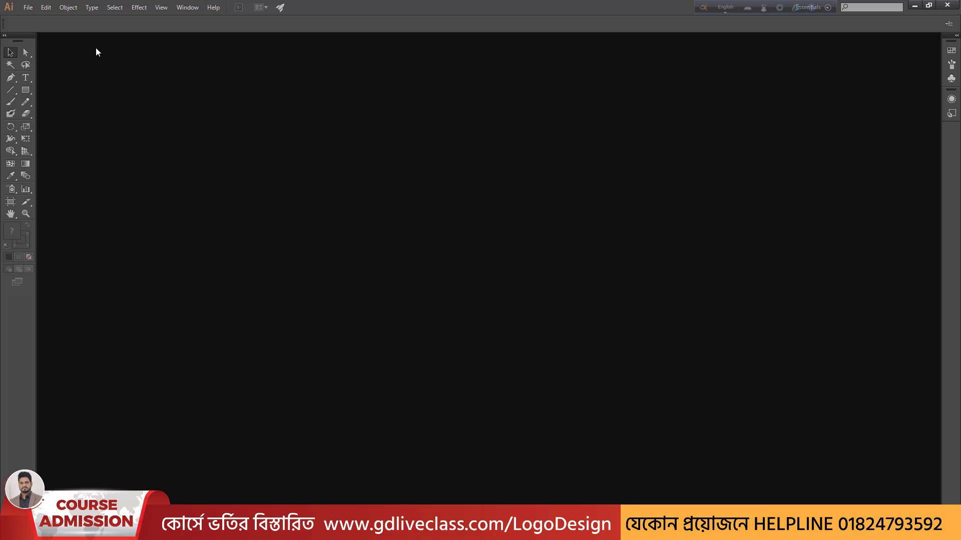
{"action": "left_click", "coordinate": [28, 7]}
{"action": "left_click", "coordinate": [35, 15]}
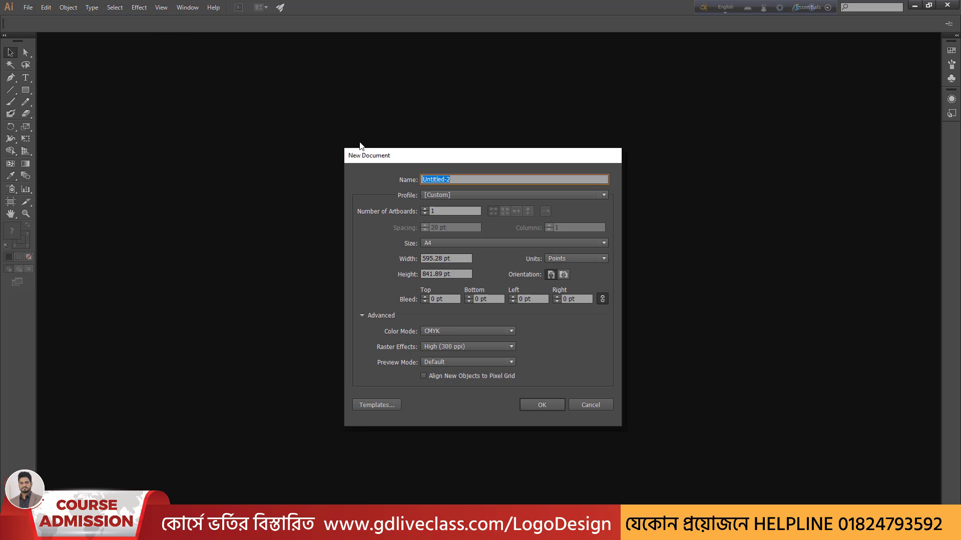
{"action": "left_click", "coordinate": [448, 195]}
{"action": "left_click", "coordinate": [442, 220]}
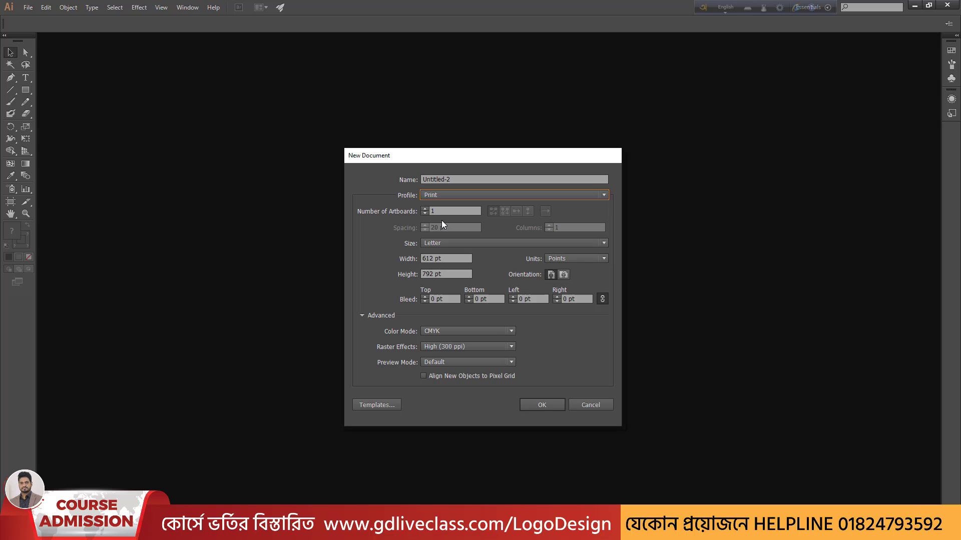
{"action": "left_click", "coordinate": [542, 405]}
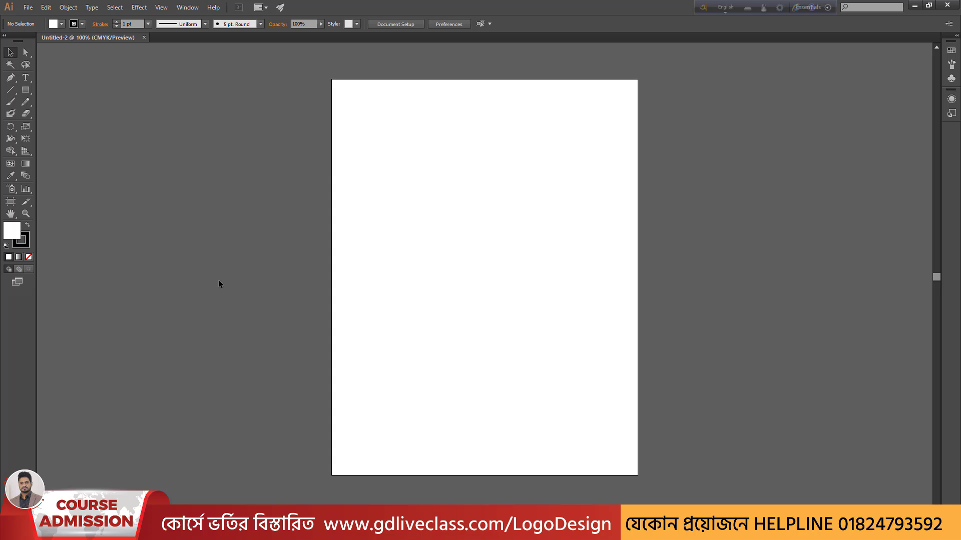
Draw a circle 200 pt in diameter in the upper middle of the artboard with the Ellipse tool
{"action": "left_click", "coordinate": [30, 91]}
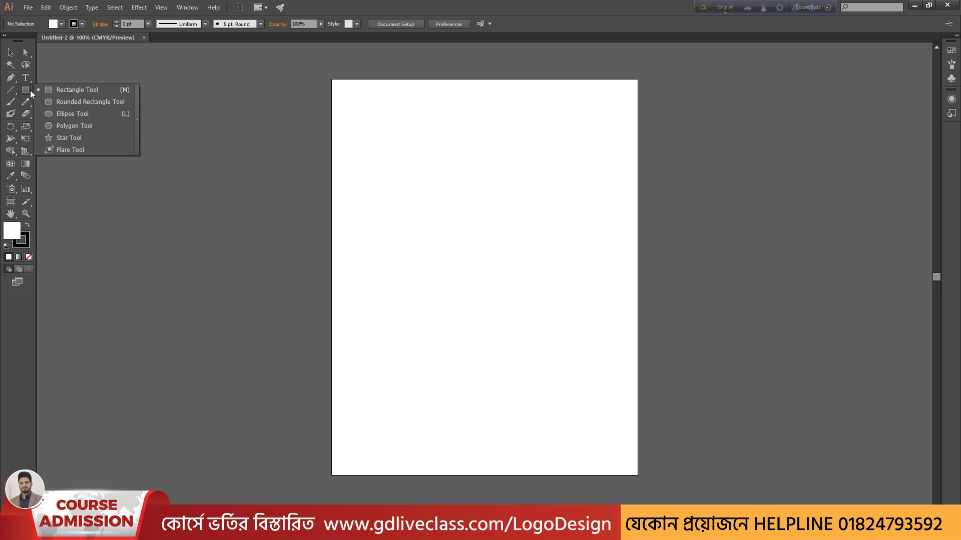
{"action": "left_click", "coordinate": [66, 118]}
{"action": "left_click_drag", "start_coordinate": [485, 192], "coordinate": [532, 242]}
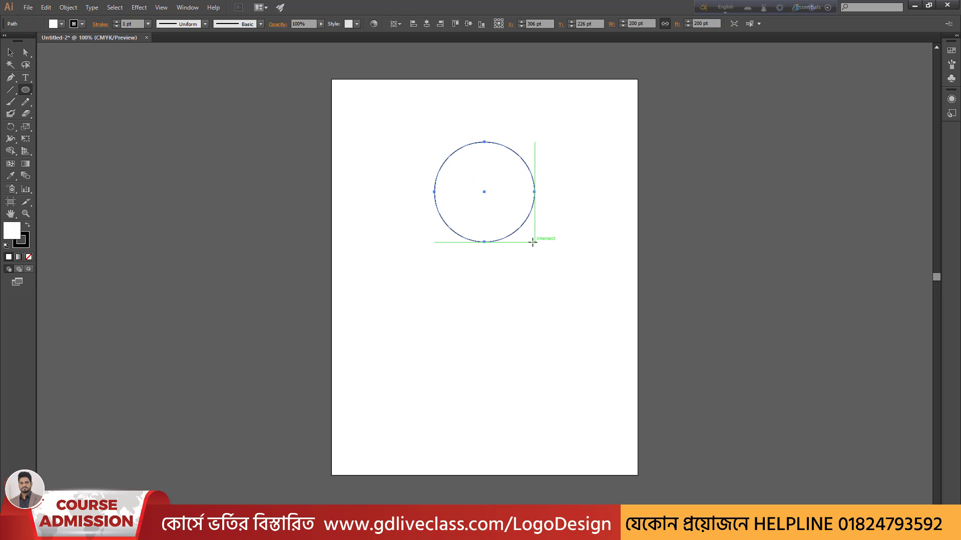
Fill the circle with blue C=100 M=95 Y=5 K=0 without a stroke, and move it down to about X 317 pt, Y 296 pt
{"action": "left_click", "coordinate": [61, 24]}
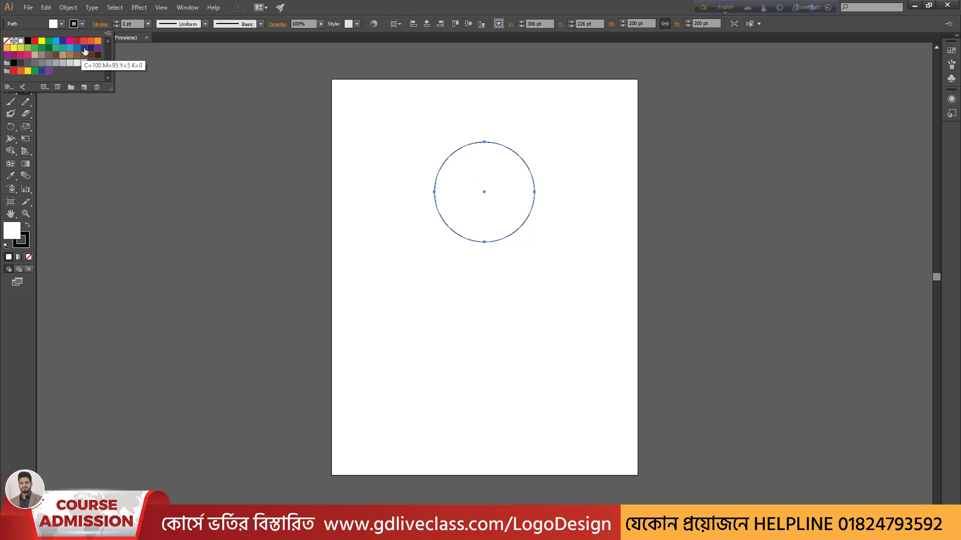
{"action": "left_click", "coordinate": [84, 50]}
{"action": "left_click", "coordinate": [116, 26]}
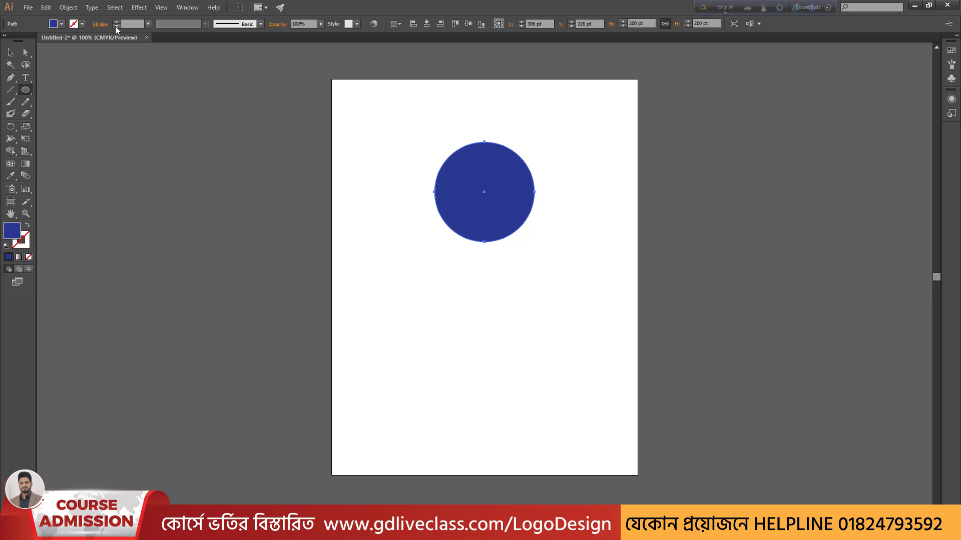
{"action": "left_click", "coordinate": [11, 54]}
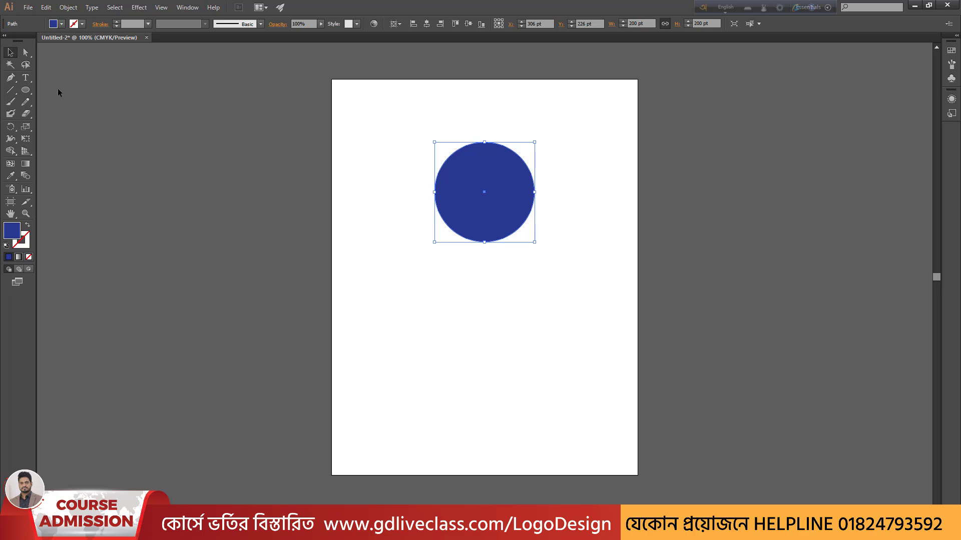
{"action": "left_click_drag", "start_coordinate": [460, 184], "coordinate": [466, 219]}
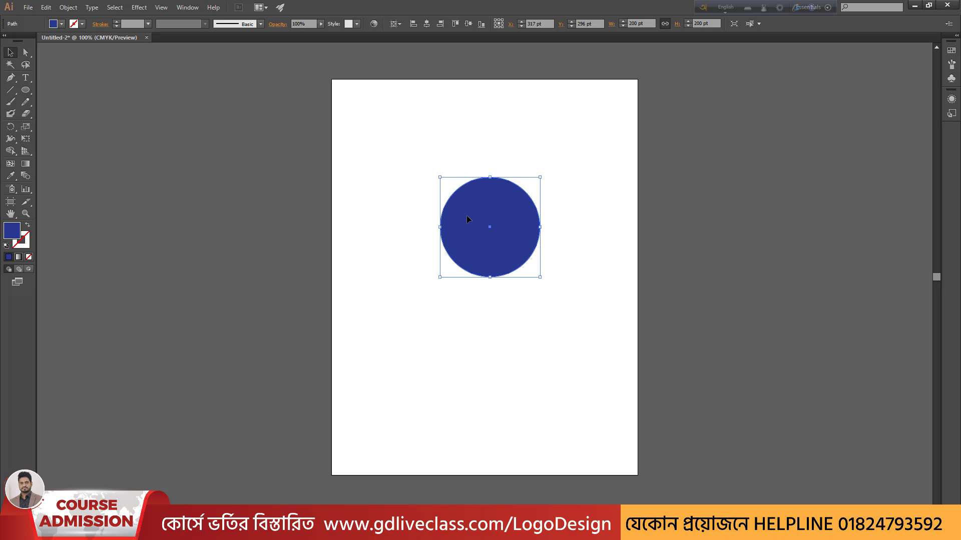
Place a copy of the blue circle in front, scale it concentrically to about 156 pt and fill it with white
{"action": "left_click", "coordinate": [401, 210]}
{"action": "left_click", "coordinate": [486, 224]}
{"action": "left_click", "coordinate": [487, 220]}
{"action": "left_click", "coordinate": [486, 221]}
{"action": "left_click_drag", "start_coordinate": [540, 177], "coordinate": [528, 189]}
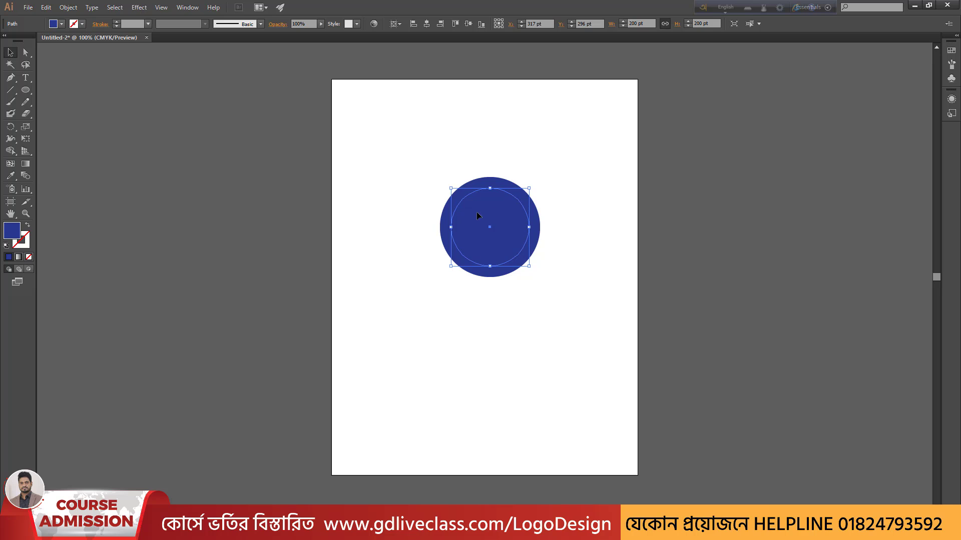
{"action": "left_click", "coordinate": [59, 24]}
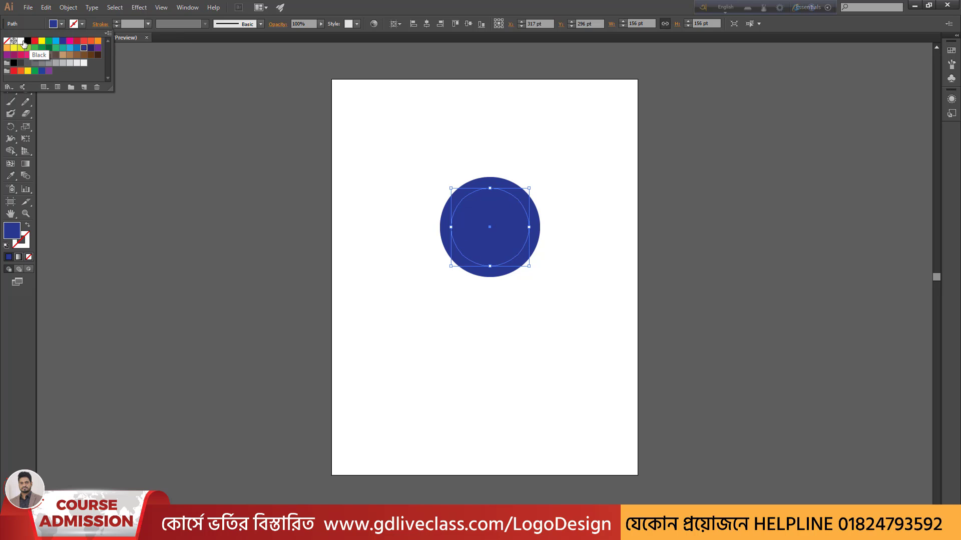
{"action": "left_click", "coordinate": [21, 41]}
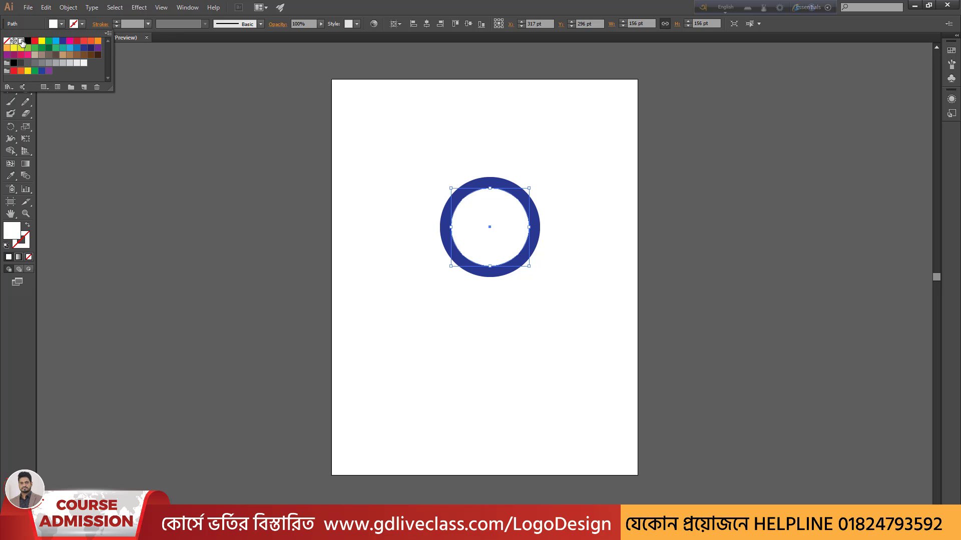
{"action": "left_click", "coordinate": [400, 120]}
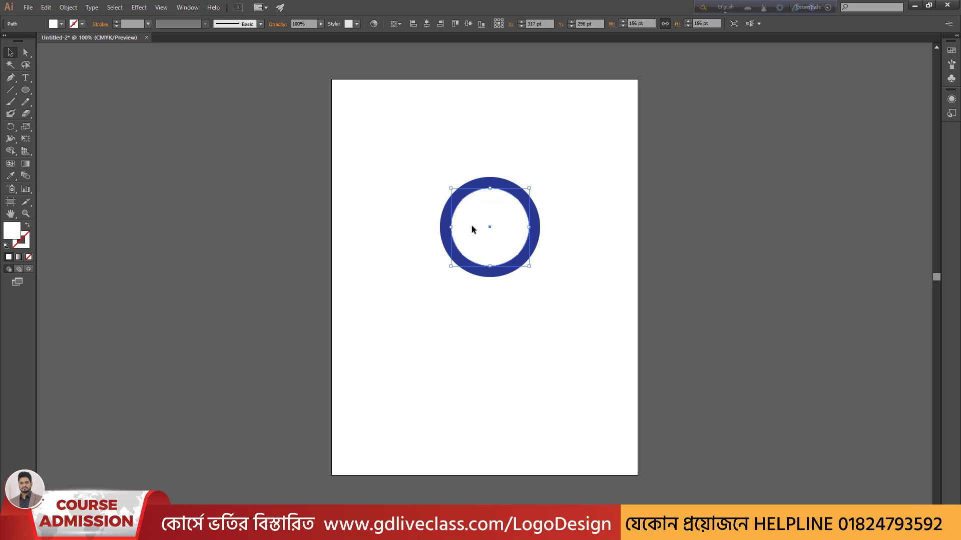
Place a copy of the white circle in front, scale it concentrically to about 137 pt and fill it with very dark navy blue
{"action": "left_click", "coordinate": [472, 225]}
{"action": "left_click_drag", "start_coordinate": [530, 189], "coordinate": [524, 193]}
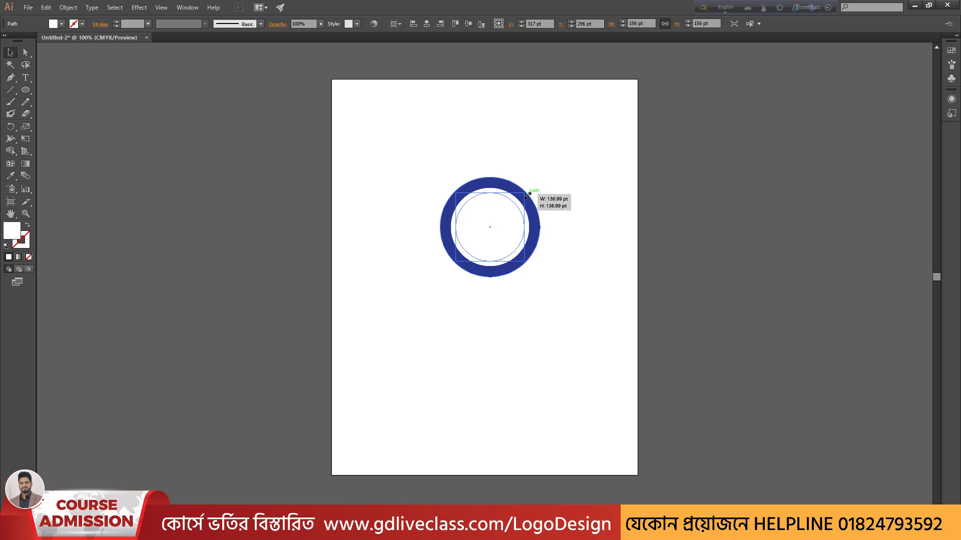
{"action": "double_click", "coordinate": [18, 230]}
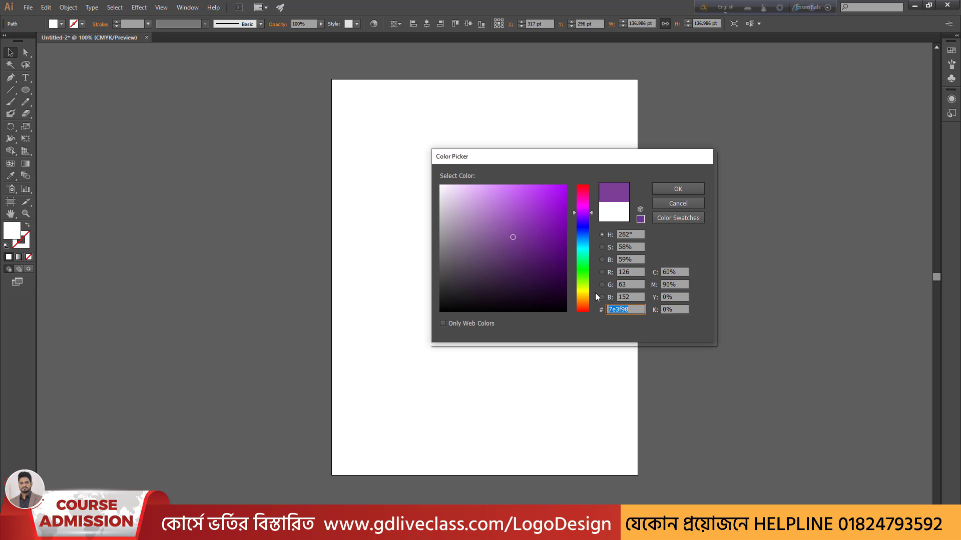
{"action": "left_click", "coordinate": [577, 232]}
{"action": "left_click_drag", "start_coordinate": [561, 276], "coordinate": [557, 288]}
{"action": "left_click", "coordinate": [668, 188]}
{"action": "left_click", "coordinate": [564, 280]}
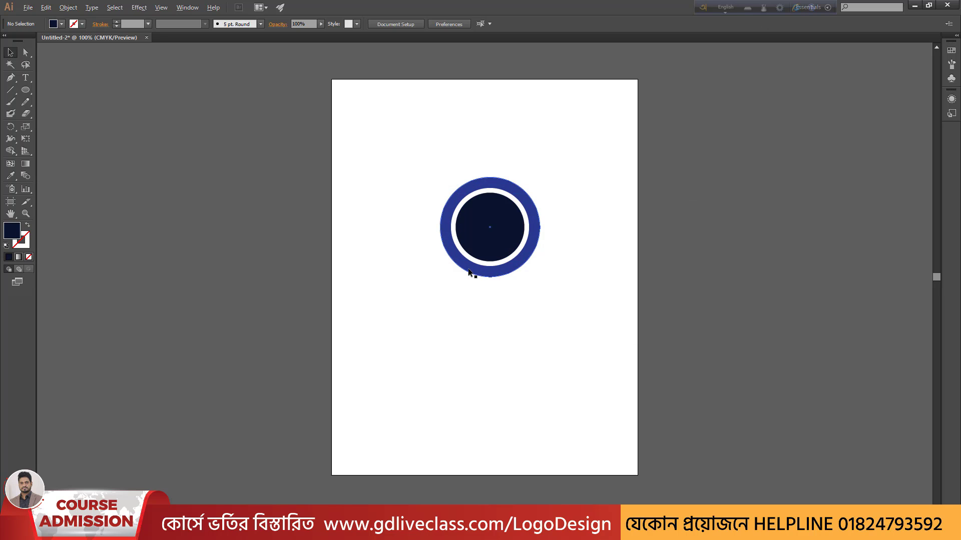
Select all three circles and enlarge them together from their centre to about 325 pt overall
{"action": "key", "text": "ctrl+plus"}
{"action": "left_click_drag", "start_coordinate": [370, 113], "coordinate": [656, 342]}
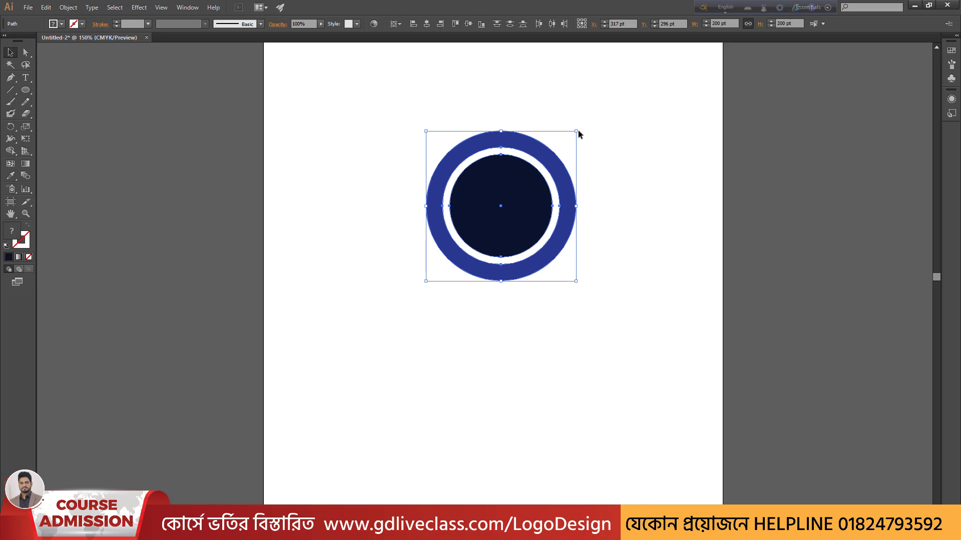
{"action": "left_click_drag", "start_coordinate": [356, 104], "coordinate": [617, 294]}
{"action": "left_click_drag", "start_coordinate": [577, 133], "coordinate": [624, 84]}
{"action": "key", "text": "ctrl+minus"}
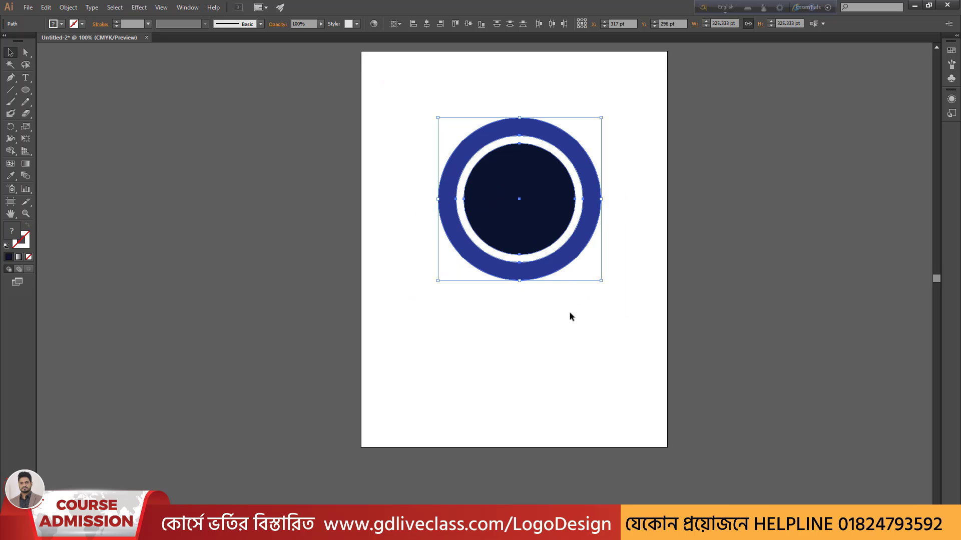
Move the three circles together straight down the artboard to about Y 396 pt
{"action": "scroll", "coordinate": [581, 330], "scroll_direction": "up", "scroll_amount": 1}
{"action": "left_click", "coordinate": [599, 362]}
{"action": "left_click_drag", "start_coordinate": [600, 362], "coordinate": [461, 164]}
{"action": "left_click_drag", "start_coordinate": [519, 235], "coordinate": [519, 285]}
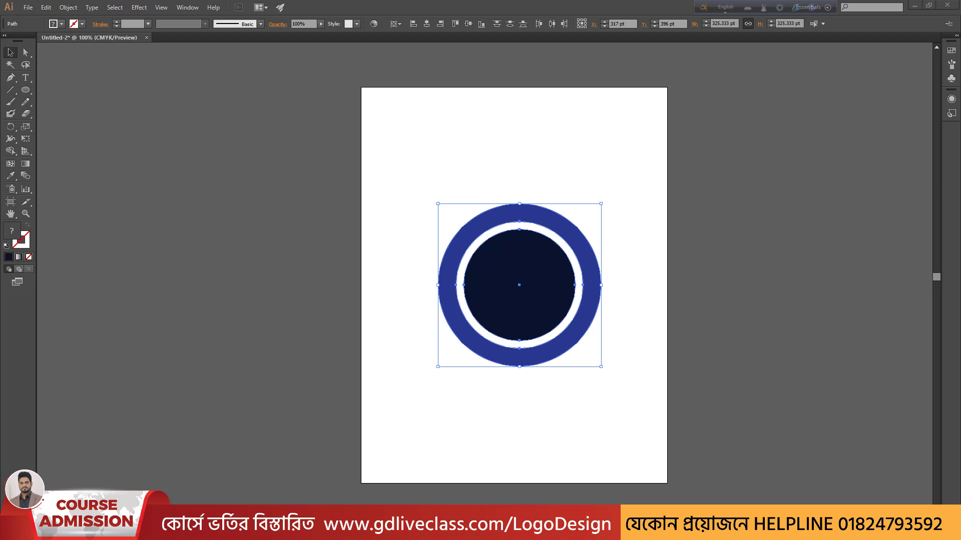
Draw a horizontal straight line about 439 pt long above the circles, at about Y 170 pt
{"action": "left_click", "coordinate": [11, 91]}
{"action": "left_click", "coordinate": [52, 93]}
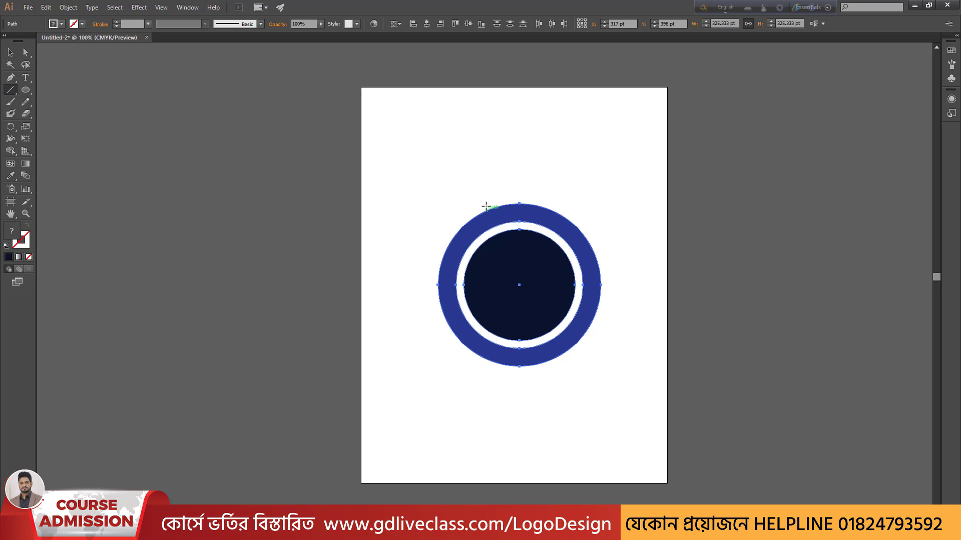
{"action": "left_click_drag", "start_coordinate": [420, 172], "coordinate": [639, 172]}
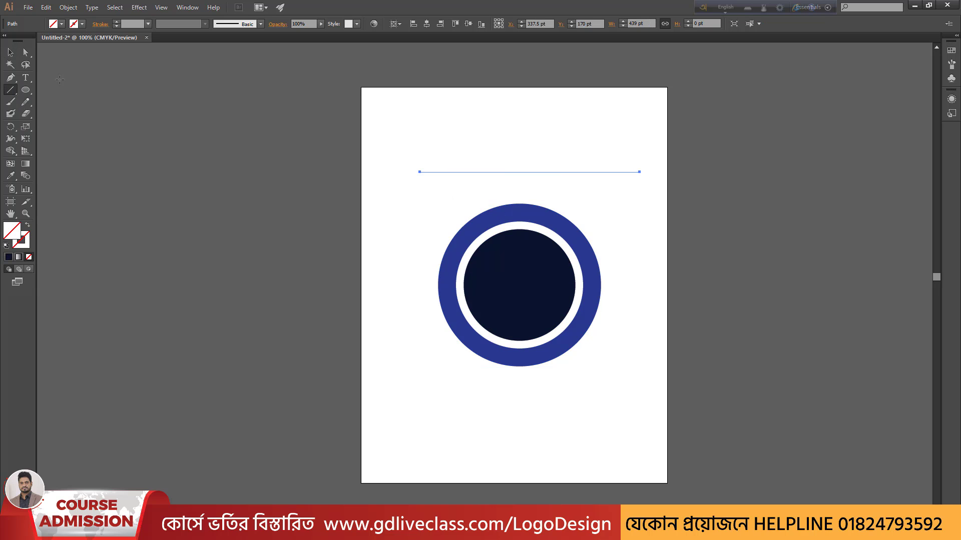
{"action": "left_click", "coordinate": [10, 53]}
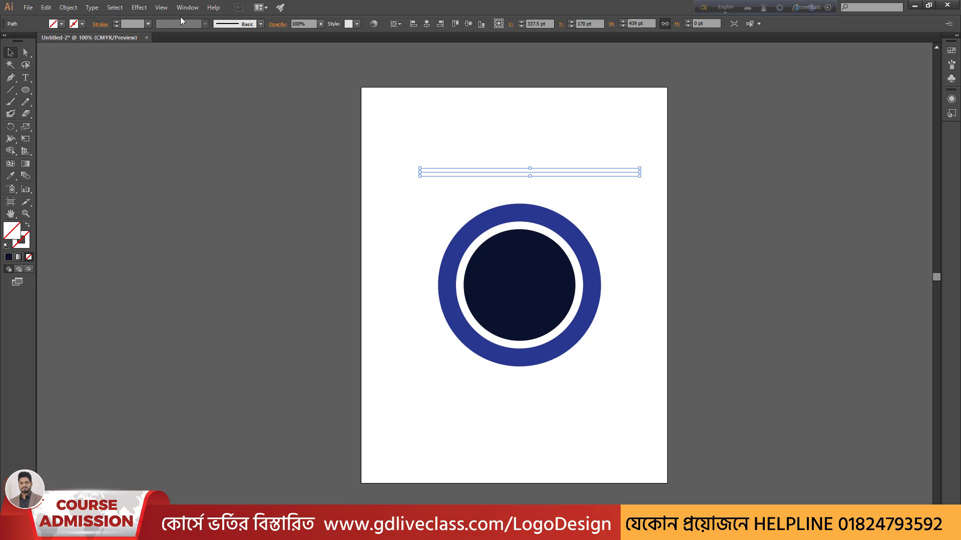
Give the horizontal line a black stroke with a weight of 18 pt
{"action": "left_click", "coordinate": [116, 22]}
{"action": "left_click", "coordinate": [116, 21]}
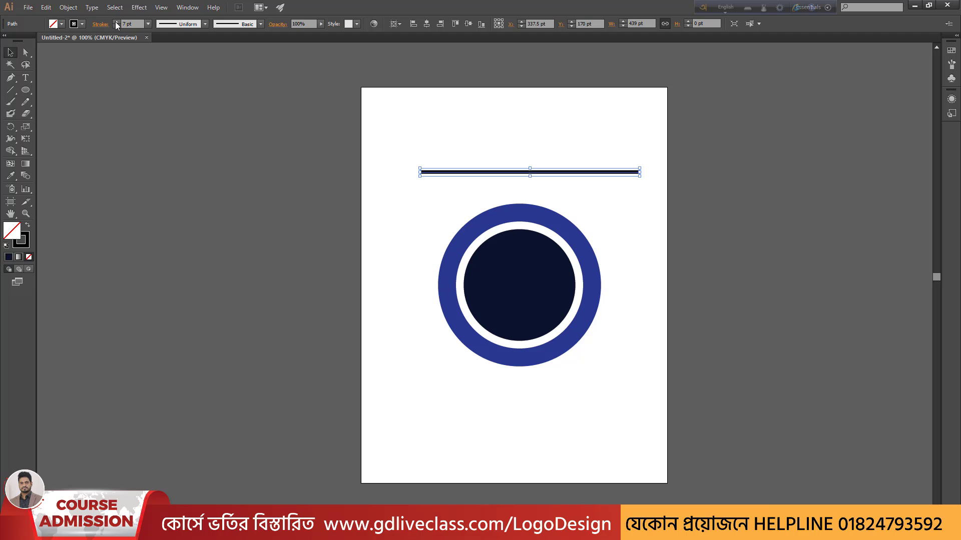
{"action": "left_click", "coordinate": [116, 22]}
{"action": "left_click", "coordinate": [116, 22]}
{"action": "left_click", "coordinate": [116, 22]}
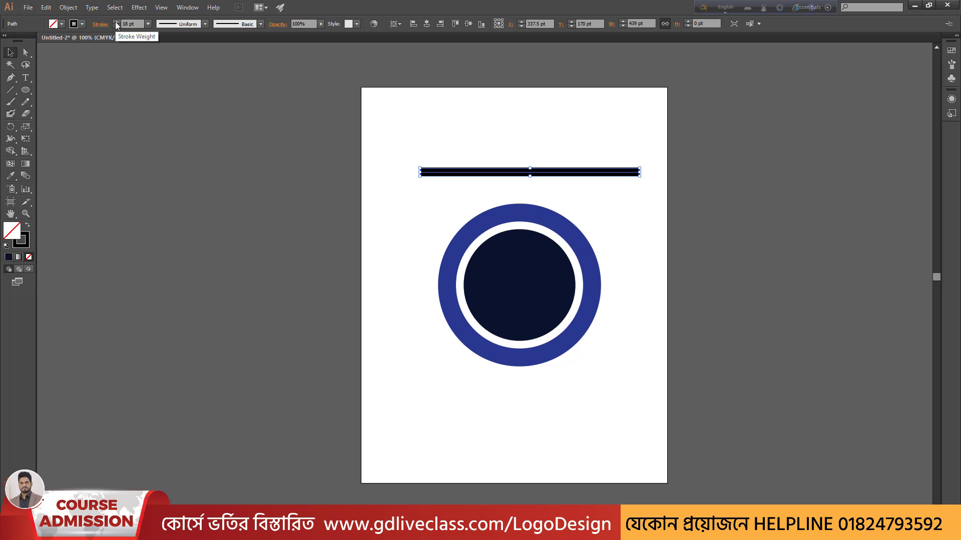
Apply a Twist effect with an angle of 26° to the thick line and expand its appearance
{"action": "left_click", "coordinate": [139, 7]}
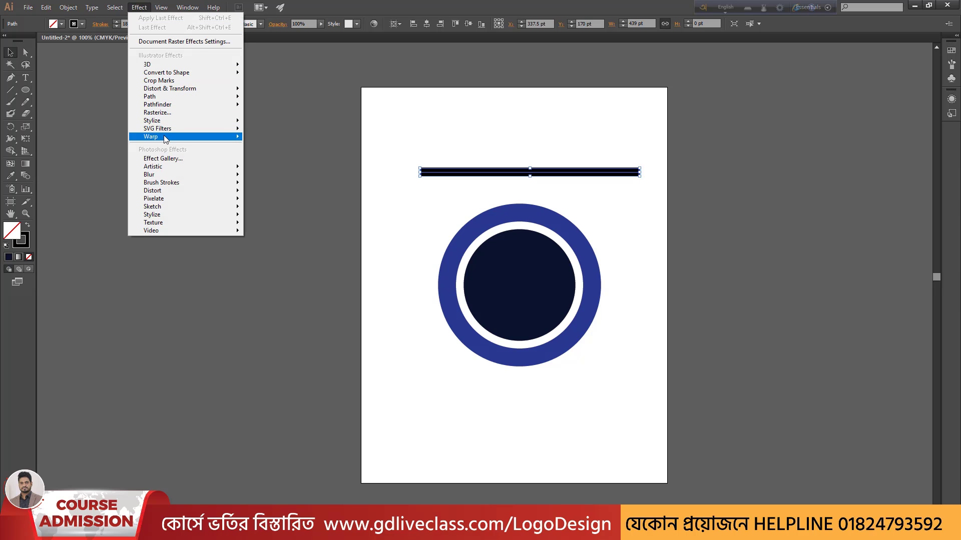
{"action": "mouse_move", "coordinate": [166, 132]}
{"action": "mouse_move", "coordinate": [185, 89]}
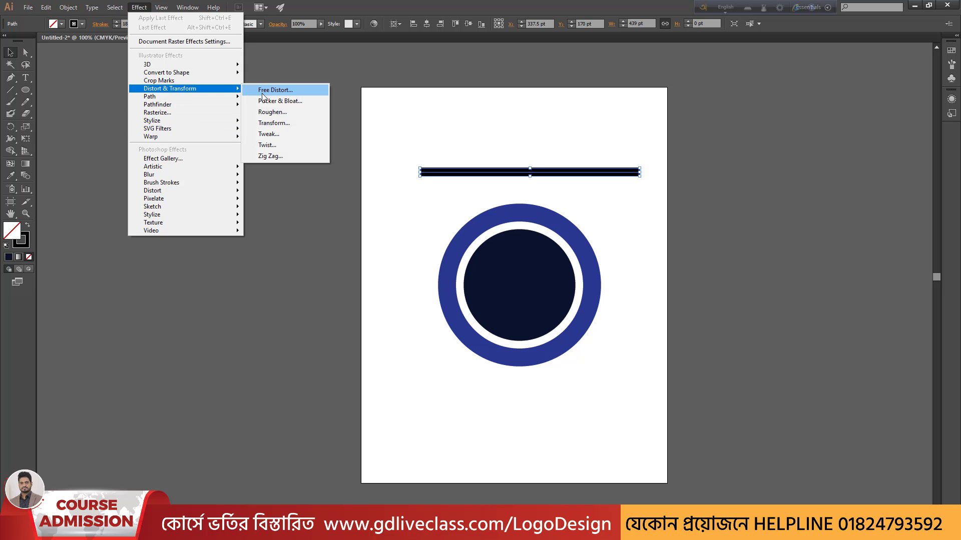
{"action": "left_click", "coordinate": [280, 145]}
{"action": "left_click_drag", "start_coordinate": [765, 220], "coordinate": [776, 157]}
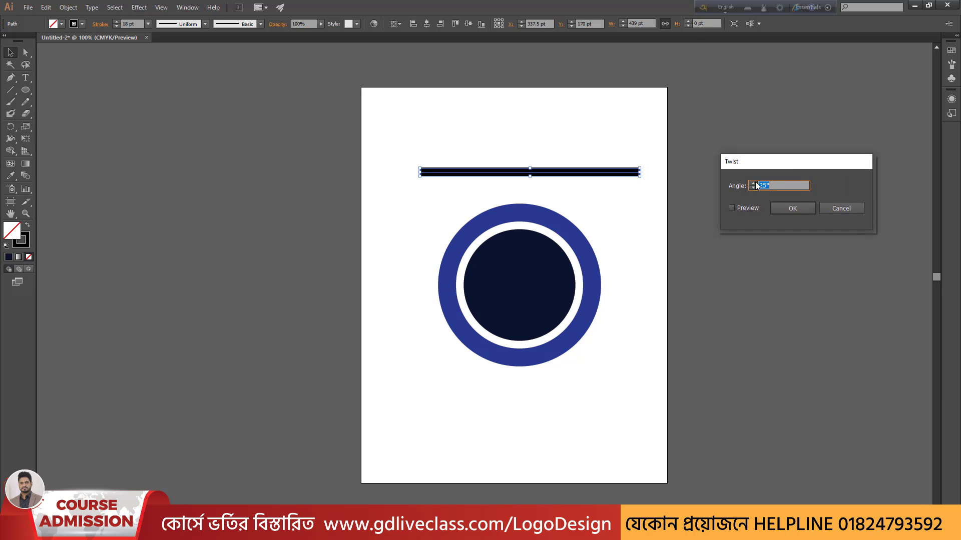
{"action": "left_click", "coordinate": [732, 208]}
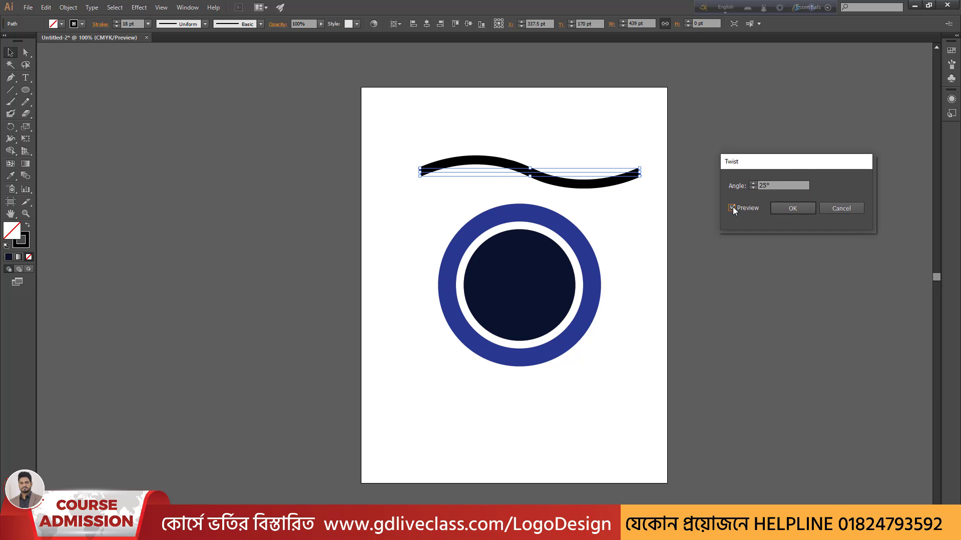
{"action": "left_click", "coordinate": [753, 183]}
{"action": "left_click", "coordinate": [753, 183]}
{"action": "left_click", "coordinate": [753, 183]}
{"action": "left_click", "coordinate": [753, 183]}
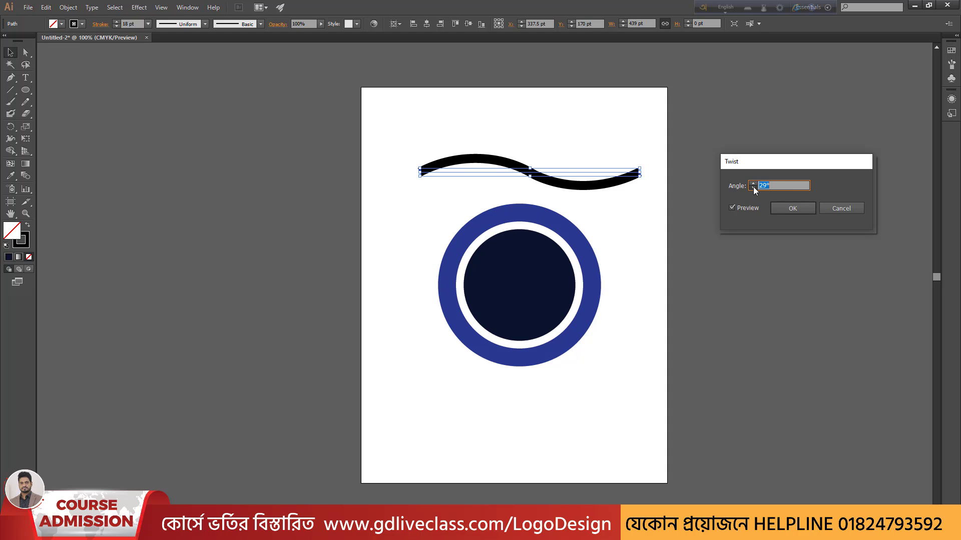
{"action": "left_click", "coordinate": [753, 188]}
{"action": "left_click", "coordinate": [754, 188]}
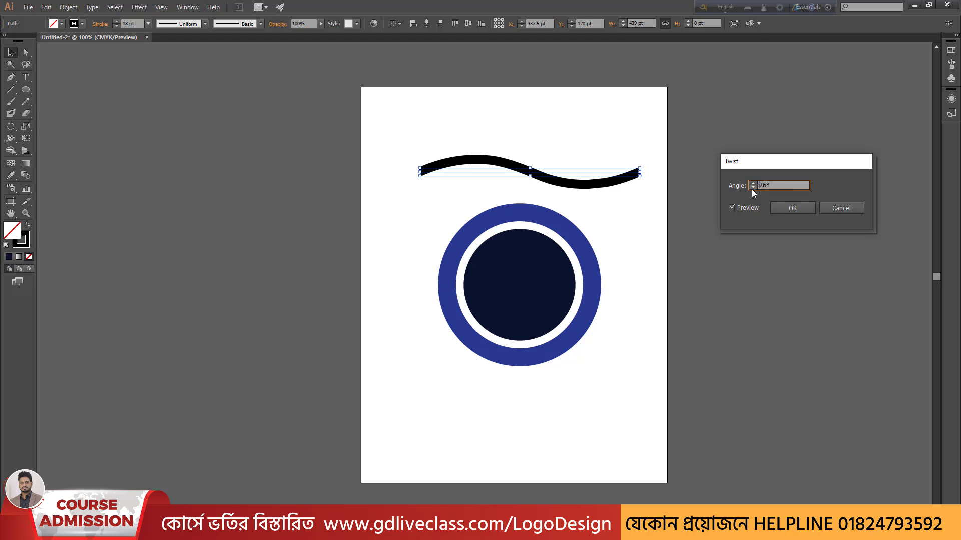
{"action": "left_click", "coordinate": [799, 207]}
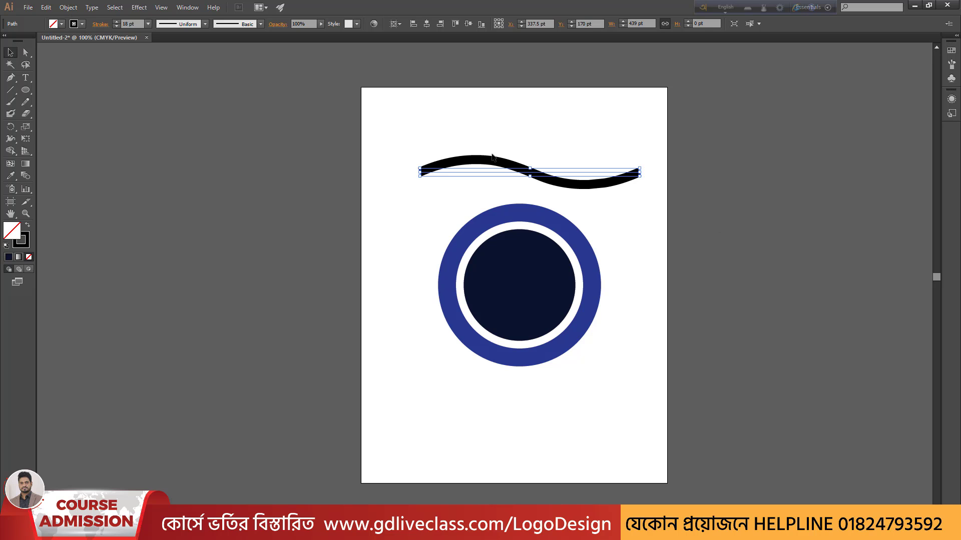
{"action": "left_click", "coordinate": [68, 7]}
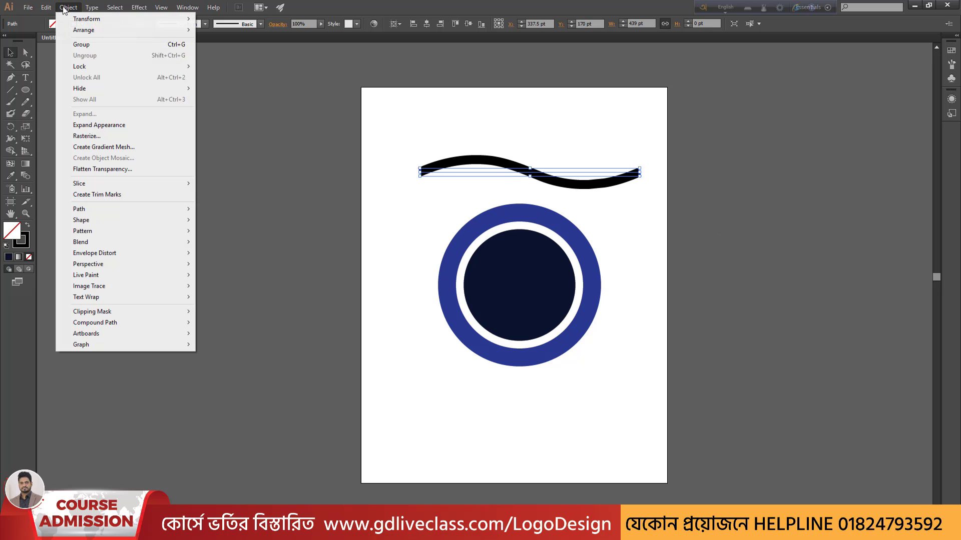
{"action": "left_click", "coordinate": [91, 125]}
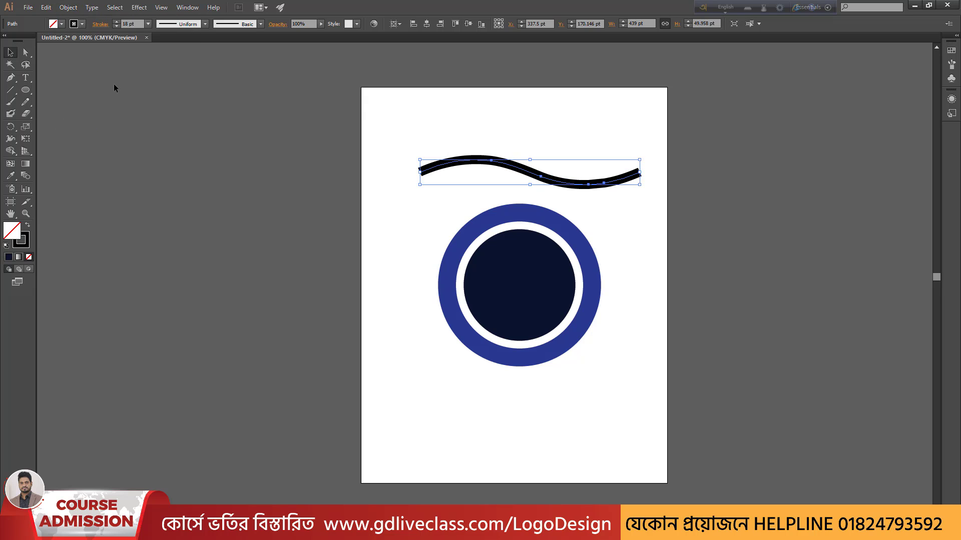
Expand the wavy line's fill and stroke into an editable shape
{"action": "left_click", "coordinate": [68, 7]}
{"action": "left_click", "coordinate": [80, 114]}
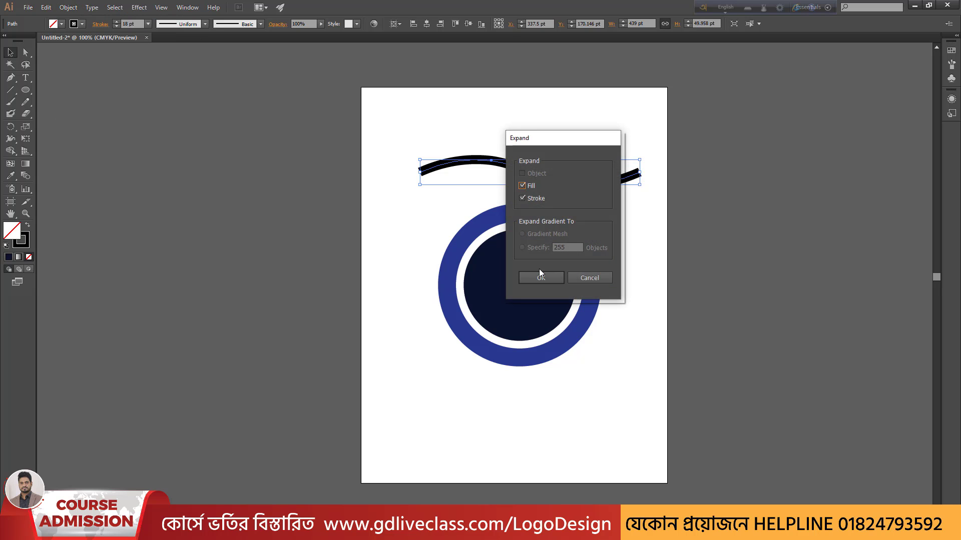
{"action": "left_click", "coordinate": [536, 276]}
{"action": "left_click", "coordinate": [424, 226]}
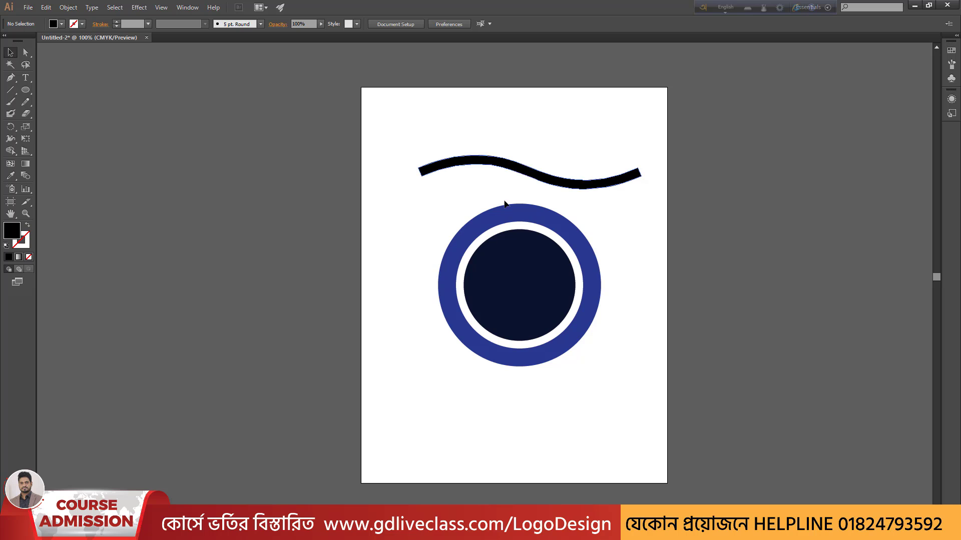
Move the wavy shape onto the circles at about X 330 pt, Y 349 pt, and fill it with teal
{"action": "left_click_drag", "start_coordinate": [506, 166], "coordinate": [503, 254]}
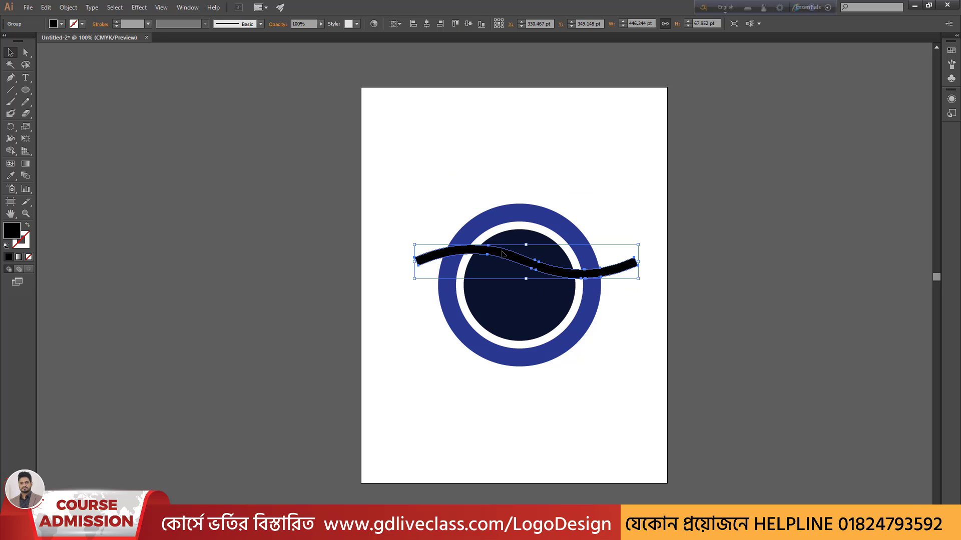
{"action": "scroll", "coordinate": [503, 255], "scroll_direction": "down", "scroll_amount": 1}
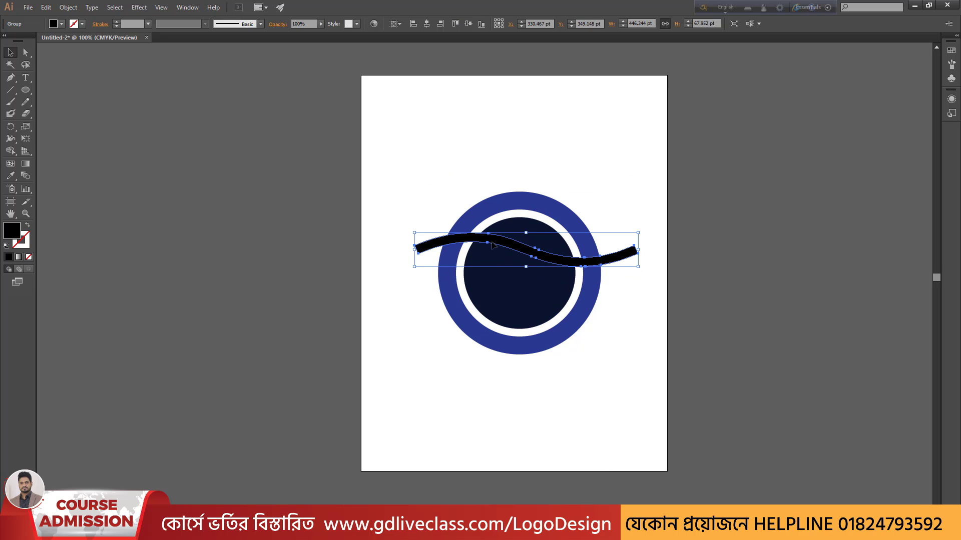
{"action": "left_click", "coordinate": [61, 24]}
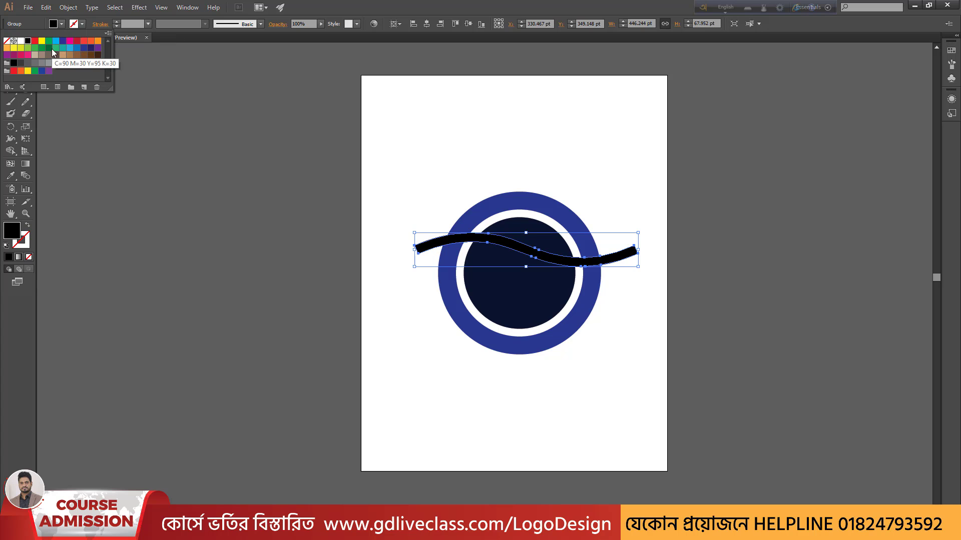
{"action": "left_click", "coordinate": [52, 49]}
{"action": "left_click", "coordinate": [59, 49]}
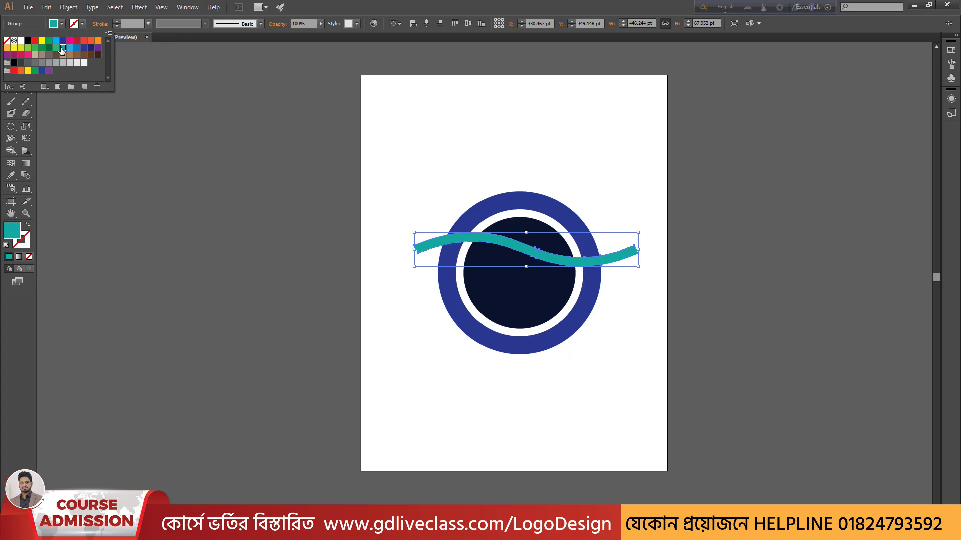
{"action": "left_click", "coordinate": [290, 159]}
Duplicate the teal wave twice straight downward at equal spacing to make three parallel waves across the circles
{"action": "scroll", "coordinate": [461, 252], "scroll_direction": "up", "scroll_amount": 1}
{"action": "left_click", "coordinate": [512, 242]}
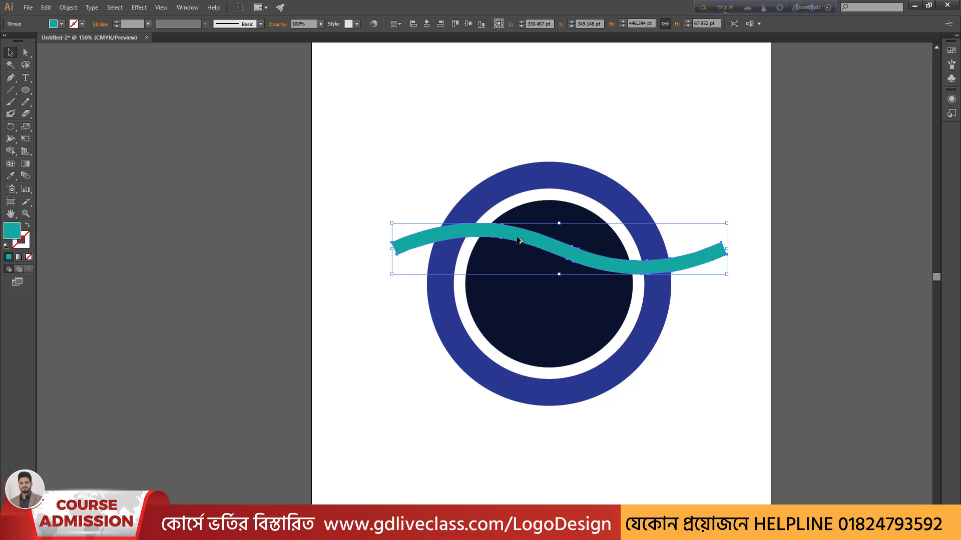
{"action": "left_click_drag", "start_coordinate": [517, 241], "coordinate": [510, 308]}
{"action": "left_click", "coordinate": [253, 182]}
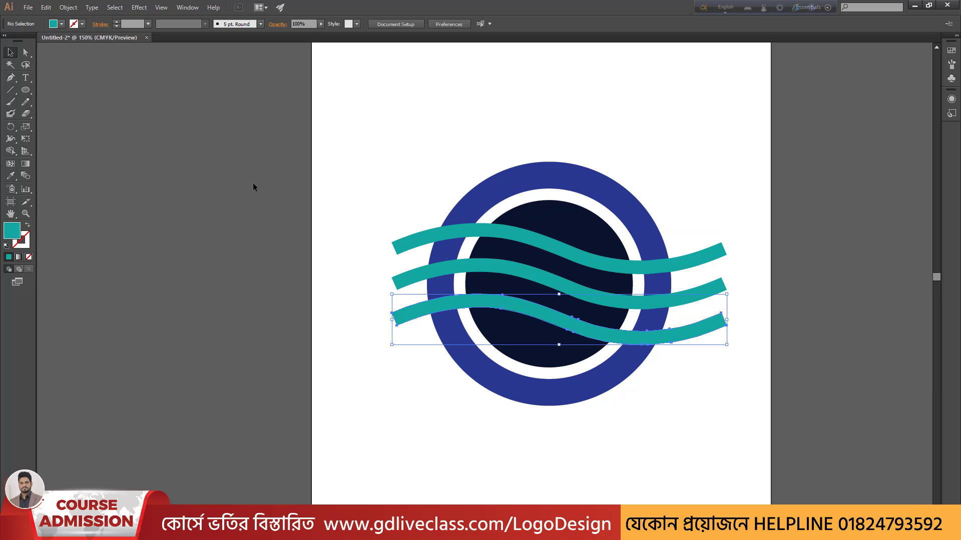
Trim off the wave ends that stick out beyond both sides of the outer circle with the Shape Builder tool
{"action": "scroll", "coordinate": [260, 181], "scroll_direction": "down", "scroll_amount": 1}
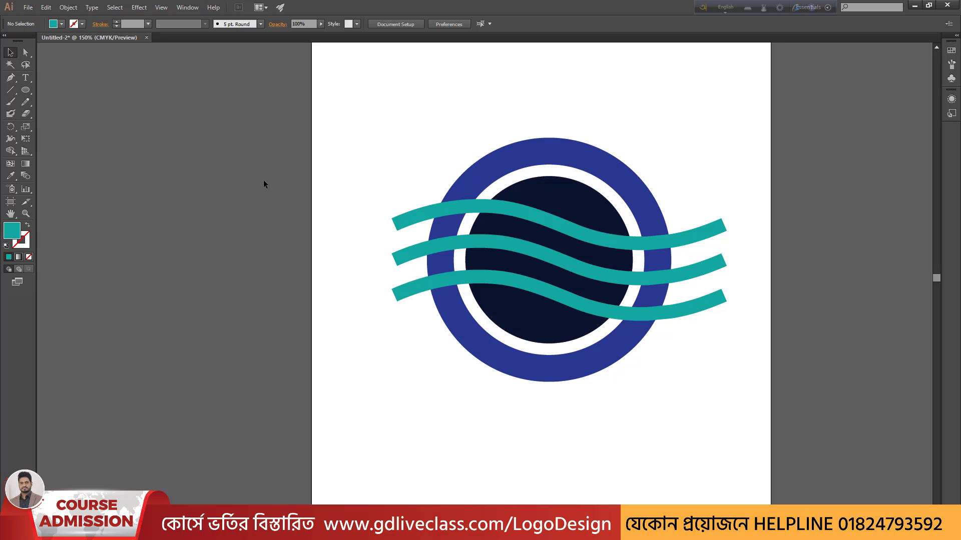
{"action": "scroll", "coordinate": [263, 182], "scroll_direction": "down", "scroll_amount": 1}
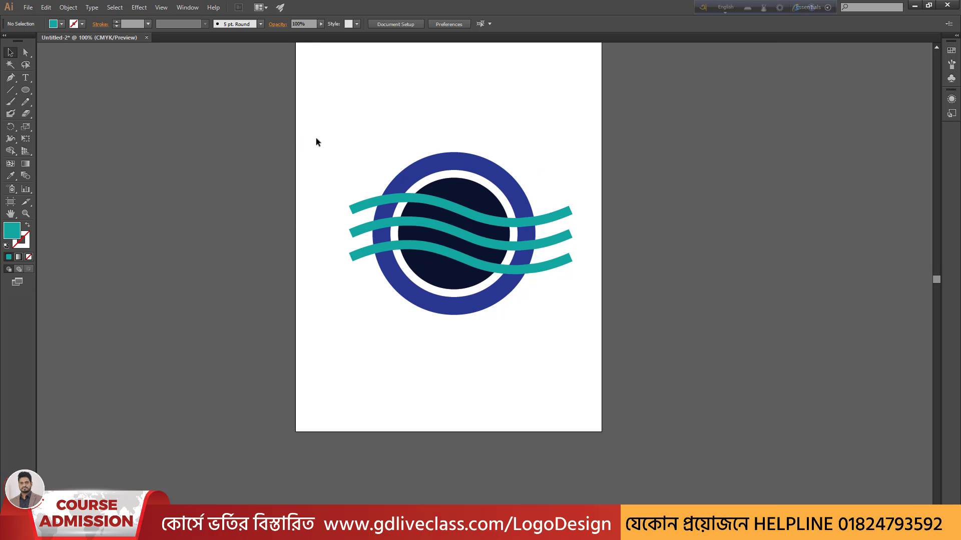
{"action": "left_click_drag", "start_coordinate": [315, 124], "coordinate": [610, 352]}
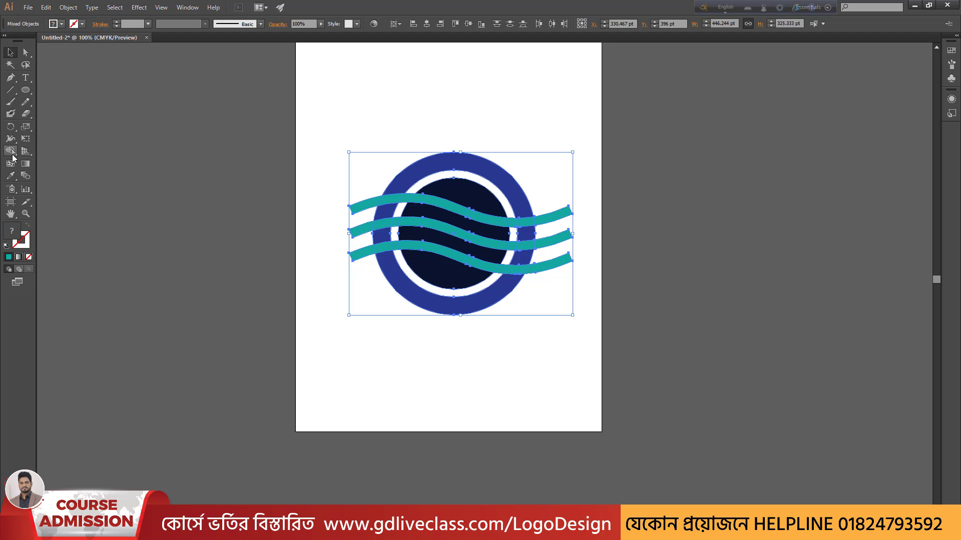
{"action": "left_click_drag", "start_coordinate": [13, 157], "coordinate": [70, 152]}
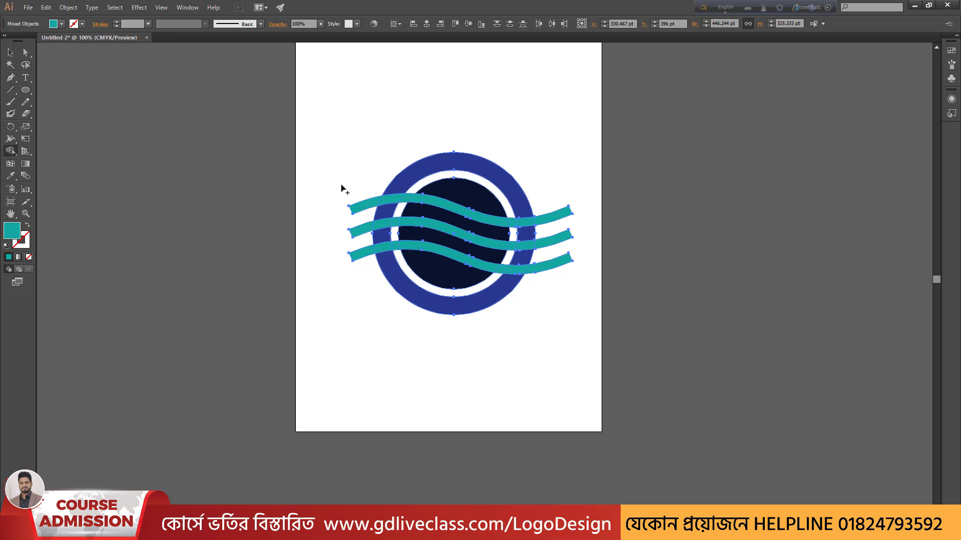
{"action": "left_click_drag", "start_coordinate": [350, 190], "coordinate": [369, 303]}
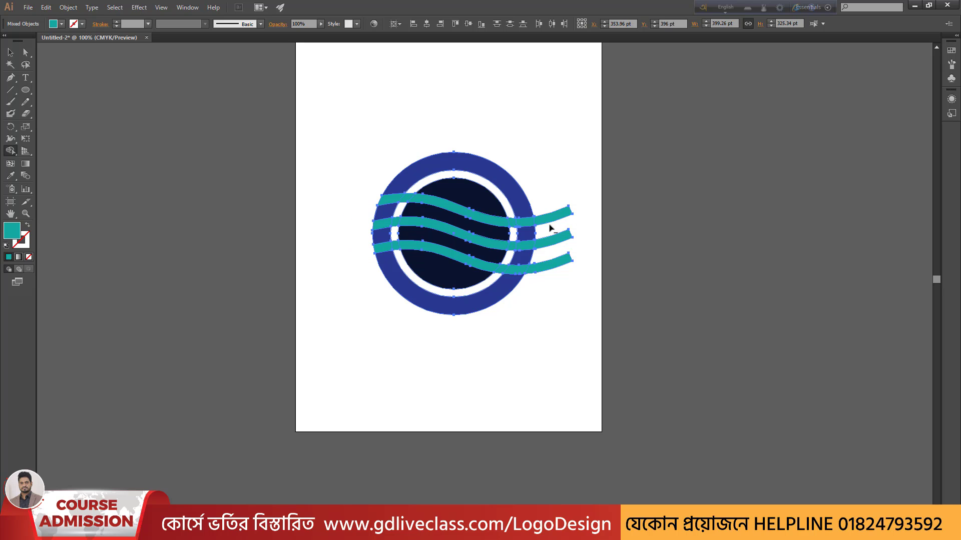
{"action": "left_click_drag", "start_coordinate": [553, 194], "coordinate": [551, 304]}
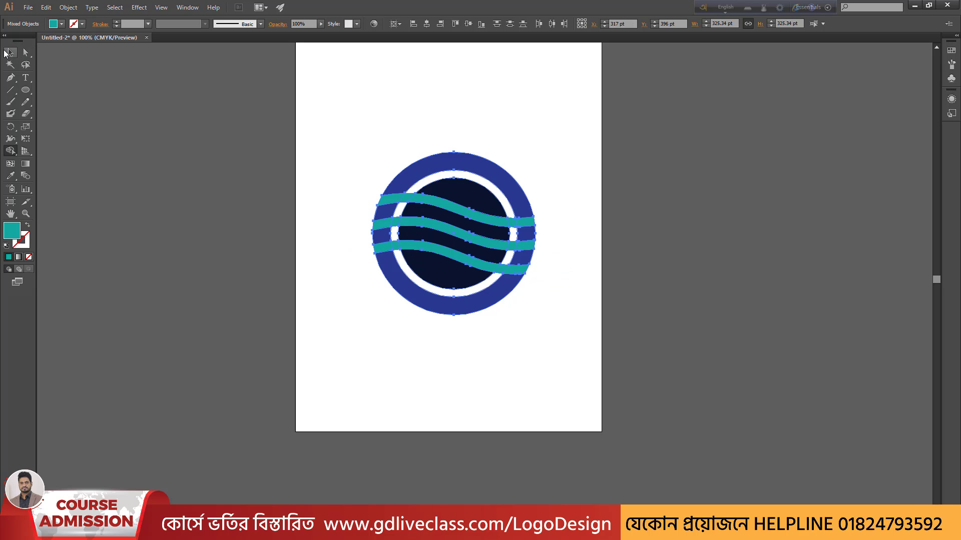
{"action": "left_click", "coordinate": [10, 52]}
{"action": "left_click", "coordinate": [210, 103]}
Move the whole emblem up to about X 301 pt, Y 199 pt, and scale it proportionally to about 182 pt wide
{"action": "scroll", "coordinate": [527, 282], "scroll_direction": "down", "scroll_amount": 1}
{"action": "left_click_drag", "start_coordinate": [557, 309], "coordinate": [342, 111]}
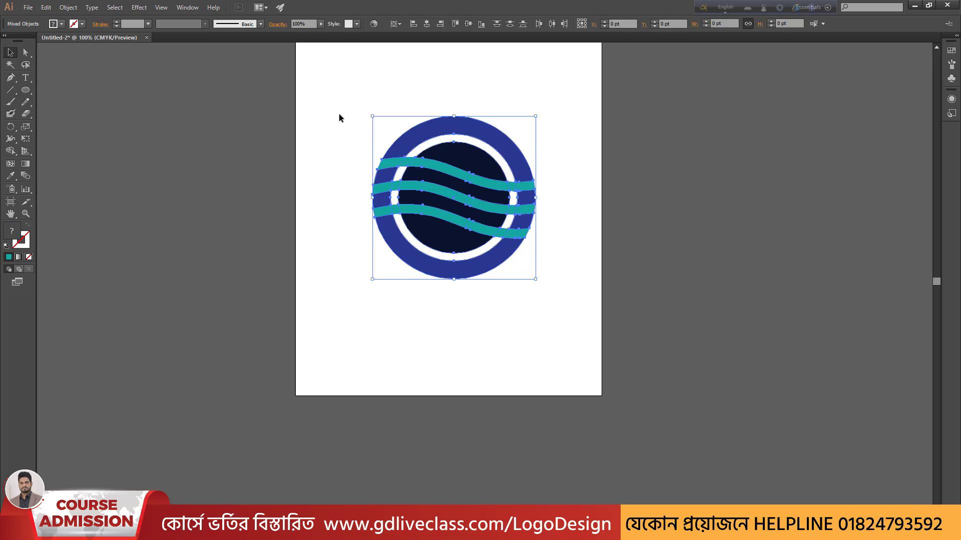
{"action": "scroll", "coordinate": [391, 193], "scroll_direction": "up", "scroll_amount": 3}
{"action": "left_click_drag", "start_coordinate": [439, 252], "coordinate": [431, 154]}
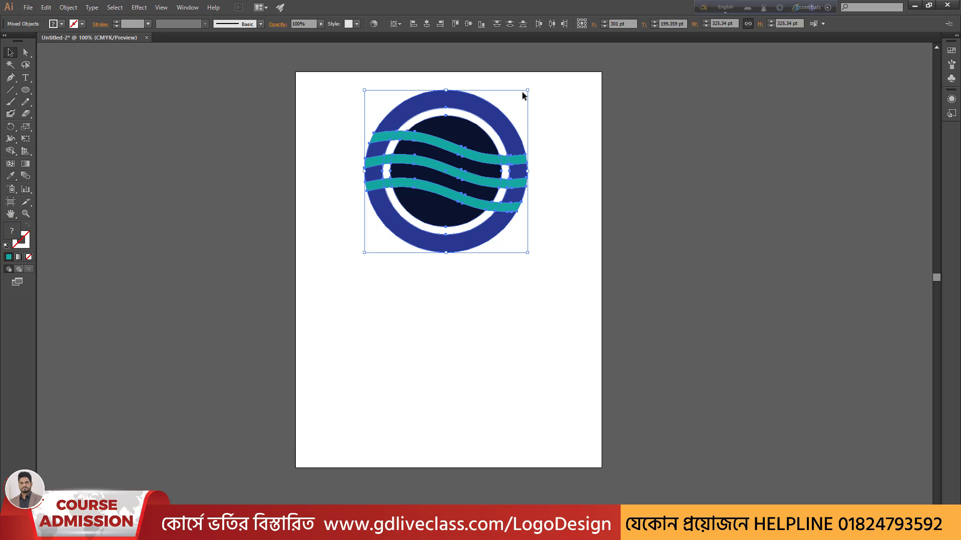
{"action": "left_click_drag", "start_coordinate": [526, 91], "coordinate": [492, 126]}
{"action": "left_click", "coordinate": [370, 192]}
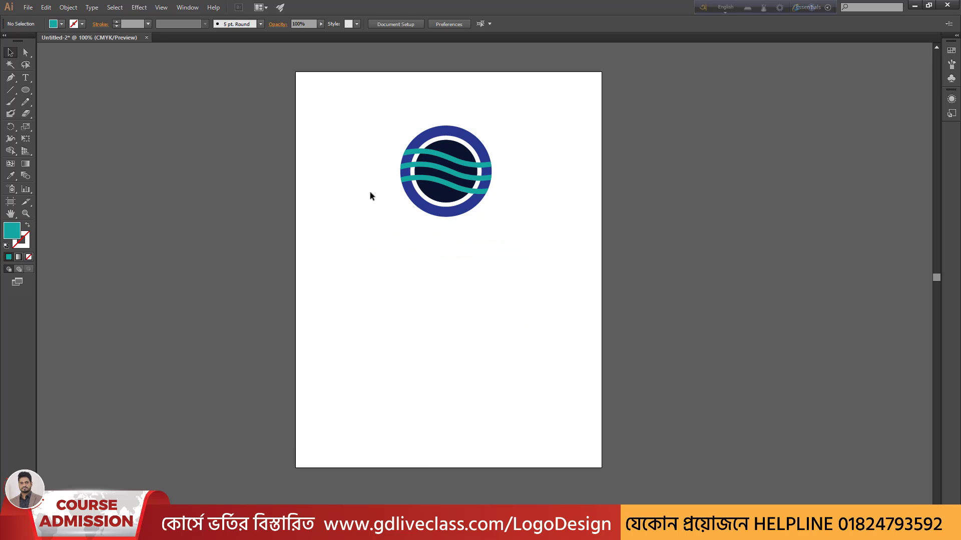
Add the point text "OXHive" below the emblem
{"action": "left_click", "coordinate": [26, 78]}
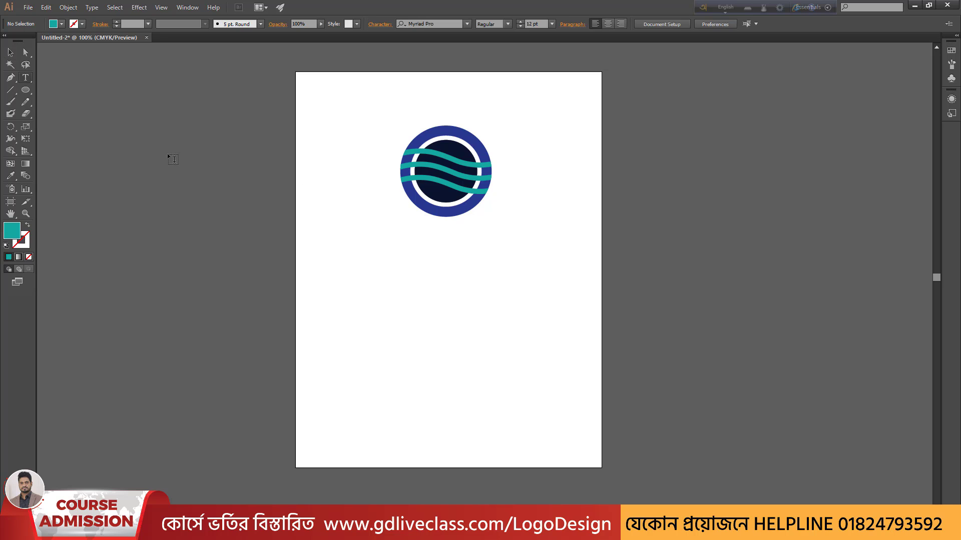
{"action": "left_click", "coordinate": [397, 271]}
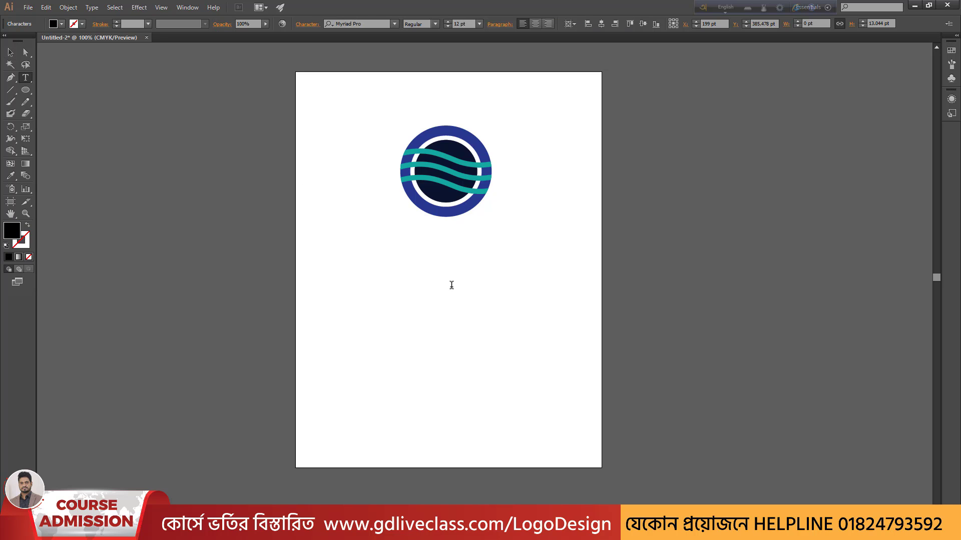
{"action": "type", "text": "OXHive"}
{"action": "key", "text": "Escape"}
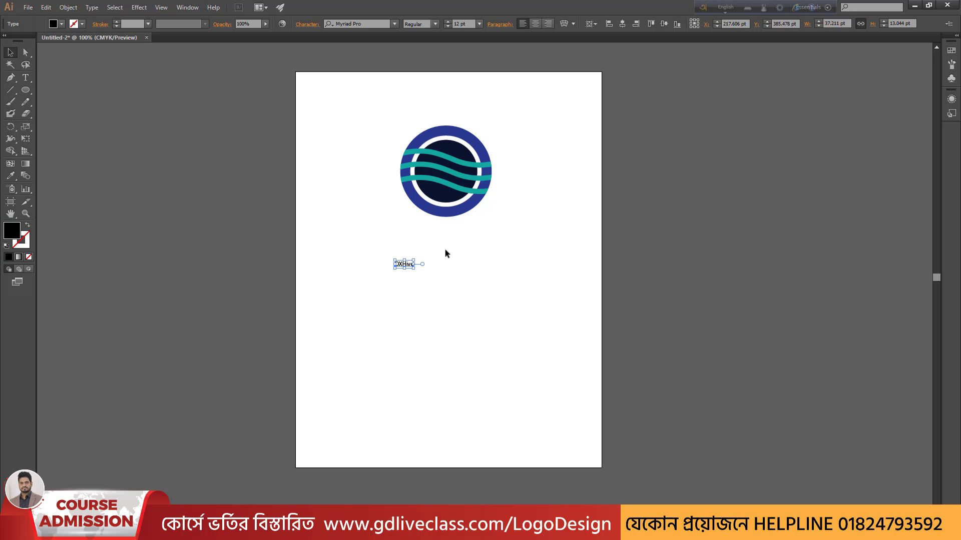
Enlarge the OXHive text to about 97.5 pt and position it just beneath the emblem
{"action": "left_click_drag", "start_coordinate": [417, 260], "coordinate": [515, 234]}
{"action": "left_click_drag", "start_coordinate": [439, 262], "coordinate": [488, 250]}
{"action": "key", "text": "ctrl+equal"}
{"action": "key", "text": "ctrl+equal"}
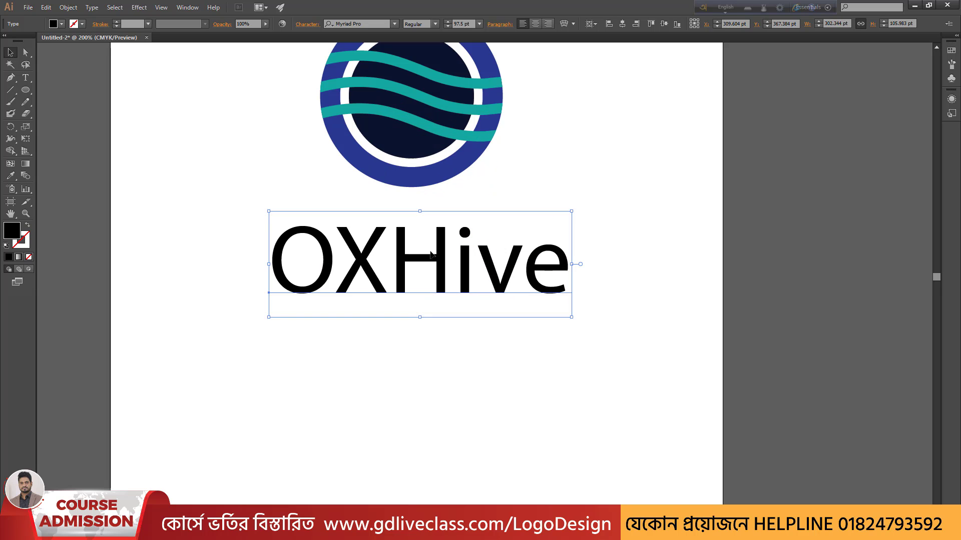
{"action": "scroll", "coordinate": [386, 263], "scroll_direction": "down", "scroll_amount": 3}
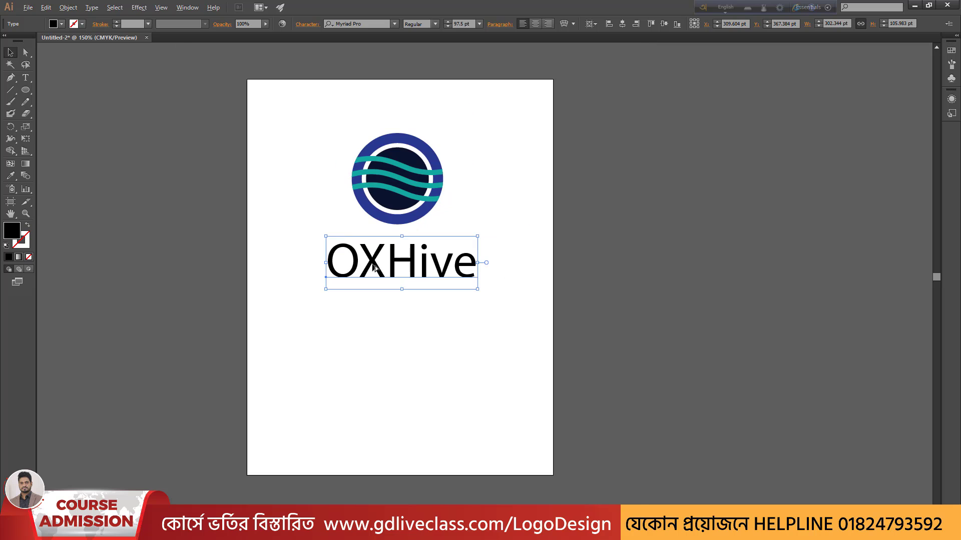
{"action": "scroll", "coordinate": [393, 265], "scroll_direction": "up", "scroll_amount": 2}
Color the letters "Hive" dark navy by sampling the emblem's inner circle with the Eyedropper
{"action": "left_click_drag", "start_coordinate": [392, 266], "coordinate": [537, 262]}
{"action": "double_click", "coordinate": [394, 256]}
{"action": "key", "text": "i"}
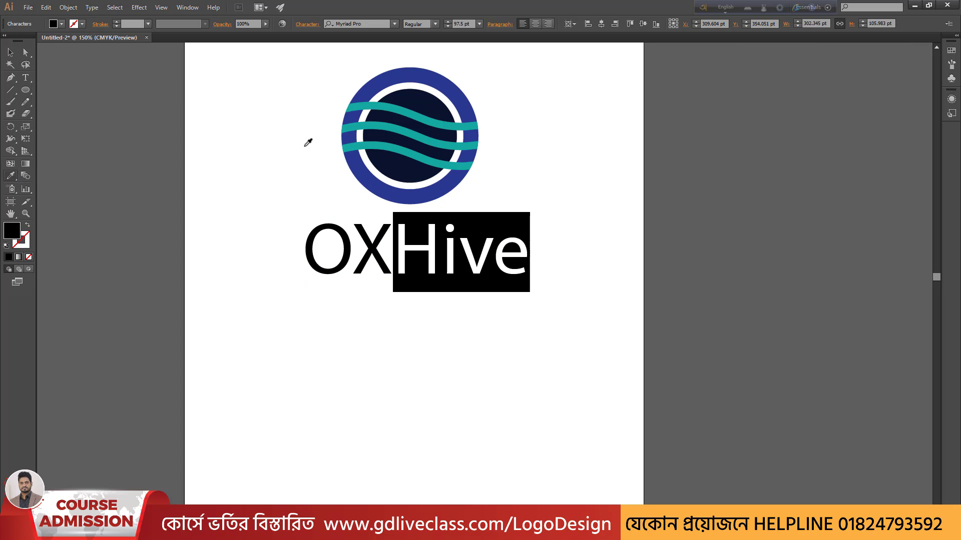
{"action": "left_click", "coordinate": [430, 92]}
{"action": "key", "text": "Escape"}
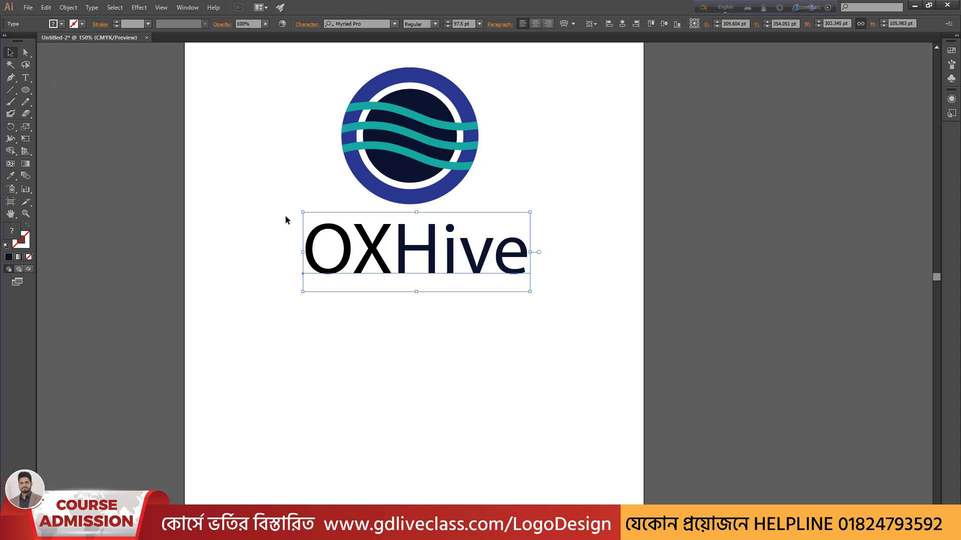
Color the letters "OX" blue by sampling the emblem's outer ring with the Eyedropper
{"action": "left_click", "coordinate": [285, 215]}
{"action": "double_click", "coordinate": [379, 245]}
{"action": "left_click_drag", "start_coordinate": [369, 248], "coordinate": [260, 248]}
{"action": "left_click", "coordinate": [390, 263]}
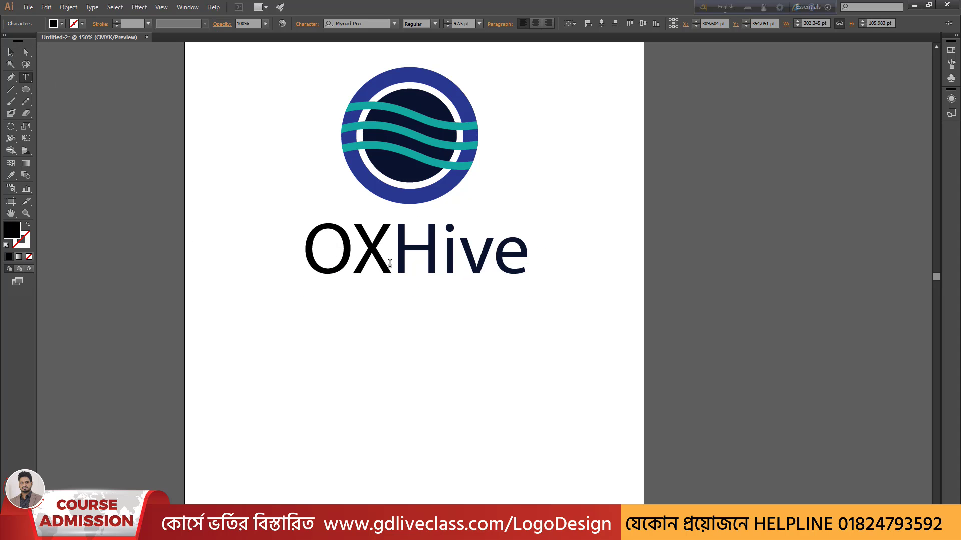
{"action": "left_click_drag", "start_coordinate": [377, 257], "coordinate": [257, 251]}
{"action": "left_click", "coordinate": [11, 176]}
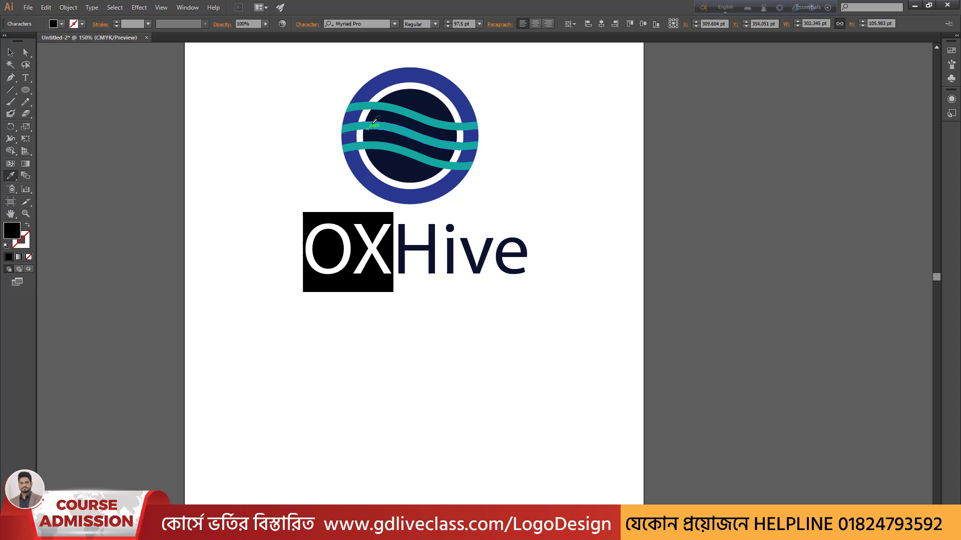
{"action": "left_click", "coordinate": [380, 80]}
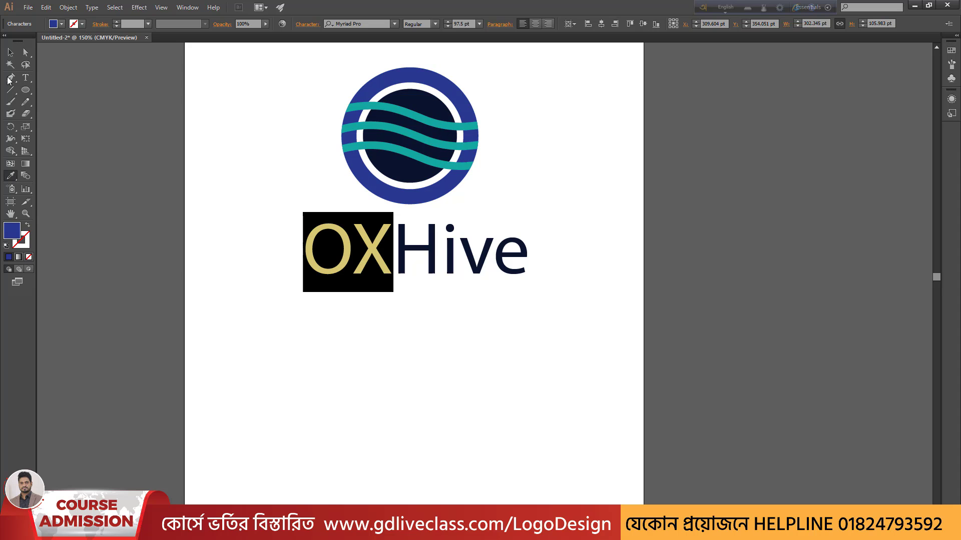
{"action": "left_click", "coordinate": [11, 52]}
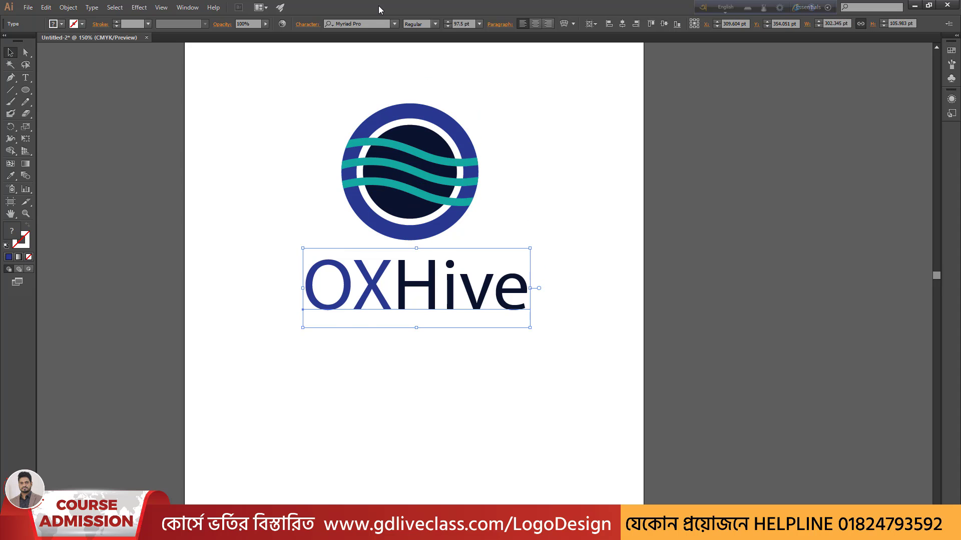
Change the OXHive text's font to Open Sans Bold and move the text back under the emblem's center
{"action": "left_click", "coordinate": [360, 24]}
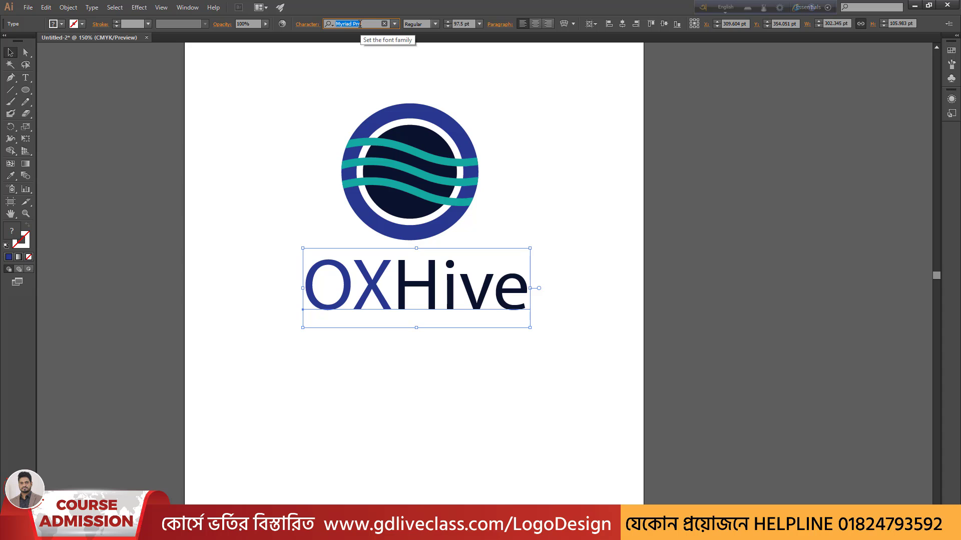
{"action": "type", "text": "op"}
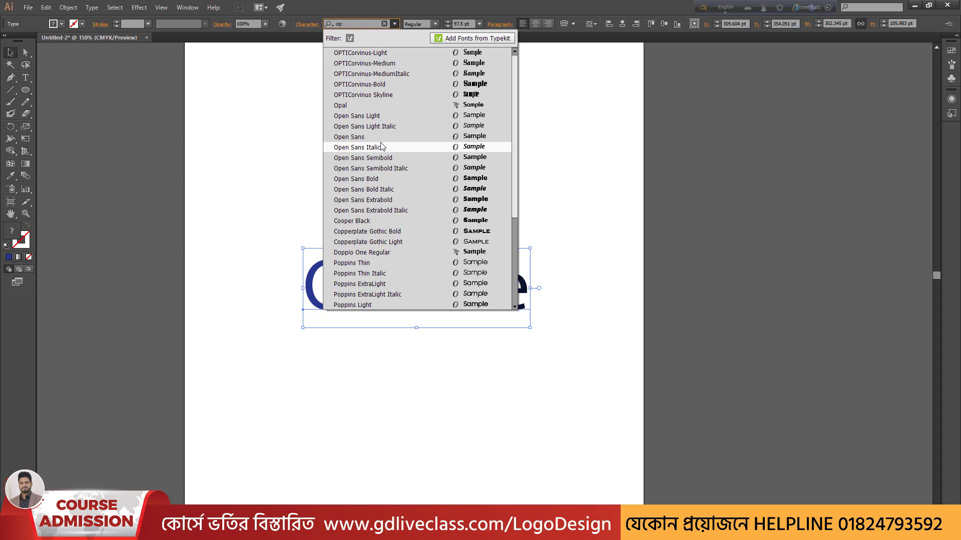
{"action": "left_click", "coordinate": [371, 181]}
{"action": "left_click_drag", "start_coordinate": [426, 300], "coordinate": [402, 289]}
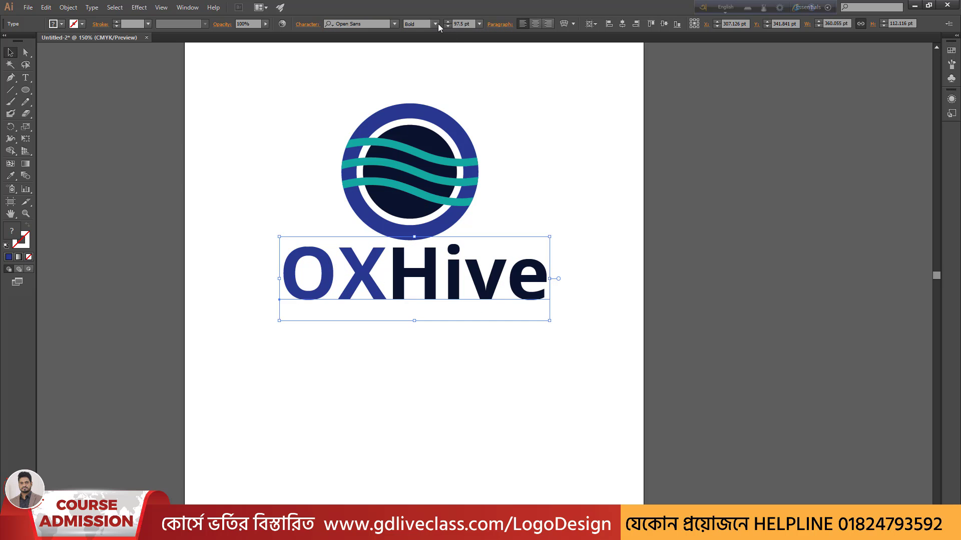
Set the OXHive text's font style to Semibold and shift it slightly down, clear of the emblem
{"action": "left_click", "coordinate": [435, 23]}
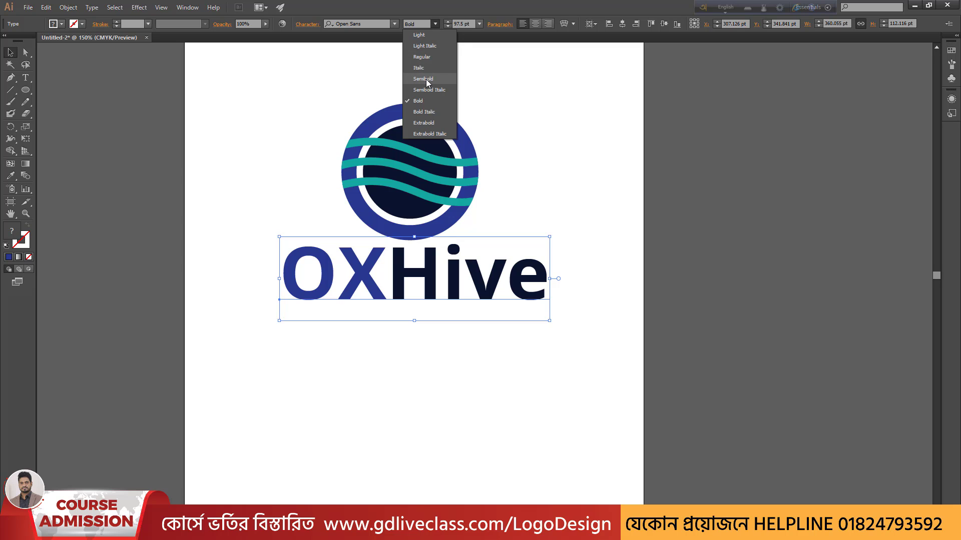
{"action": "left_click", "coordinate": [424, 79]}
{"action": "left_click_drag", "start_coordinate": [440, 269], "coordinate": [436, 275]}
Group all the emblem's shapes and convert the OXHive text to outlines
{"action": "left_click_drag", "start_coordinate": [292, 106], "coordinate": [506, 224]}
{"action": "key", "text": "ctrl+g"}
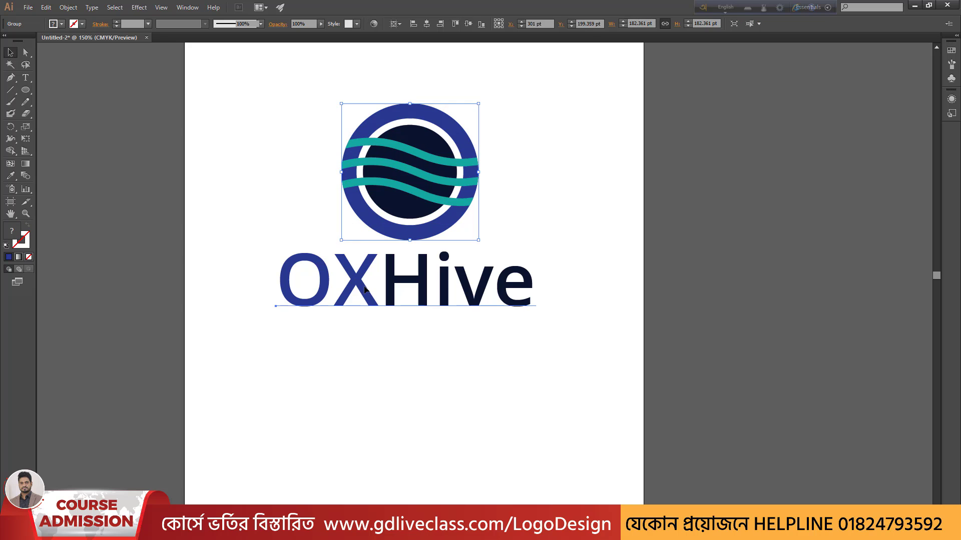
{"action": "right_click", "coordinate": [352, 287]}
{"action": "left_click", "coordinate": [401, 355]}
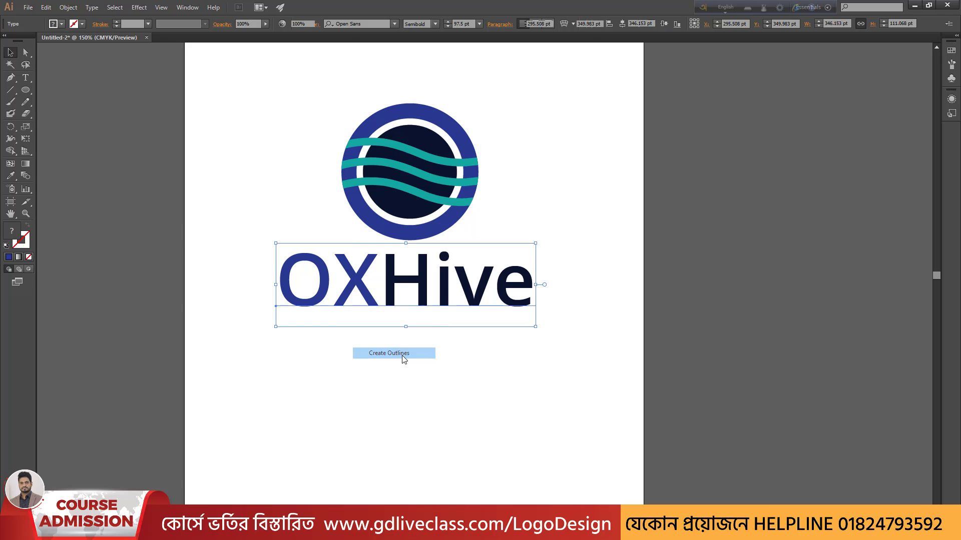
Center the emblem group and the outlined OXHive lettering horizontally on the artboard
{"action": "left_click", "coordinate": [293, 143]}
{"action": "left_click_drag", "start_coordinate": [253, 90], "coordinate": [593, 365]}
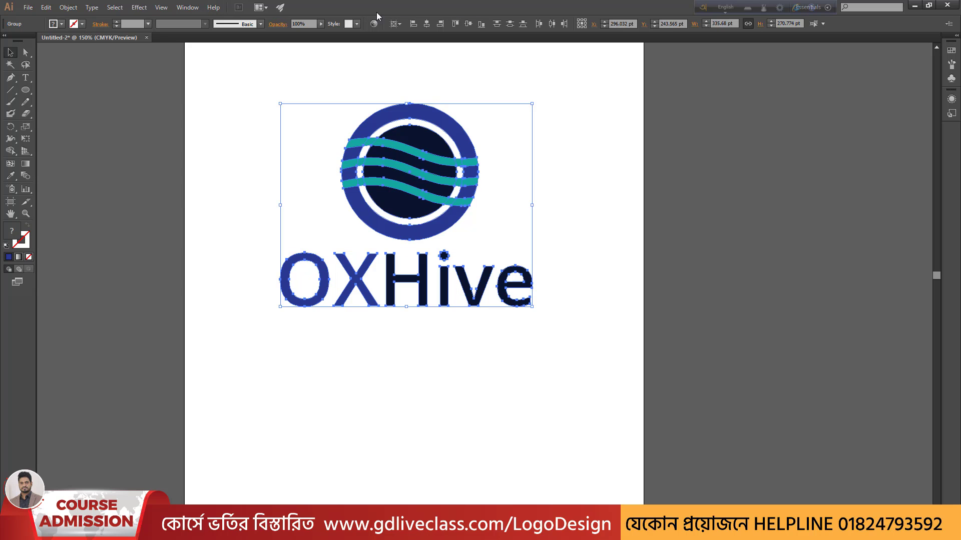
{"action": "left_click", "coordinate": [427, 23]}
{"action": "left_click", "coordinate": [261, 130]}
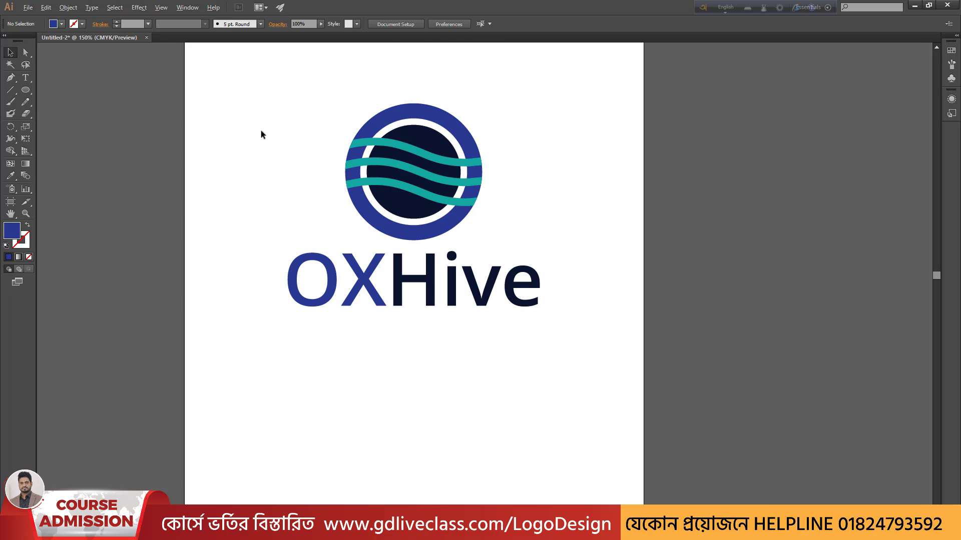
{"action": "key", "text": "ctrl+minus"}
{"action": "key", "text": "ctrl+minus"}
{"action": "left_click_drag", "start_coordinate": [243, 111], "coordinate": [389, 245]}
{"action": "left_click", "coordinate": [389, 245]}
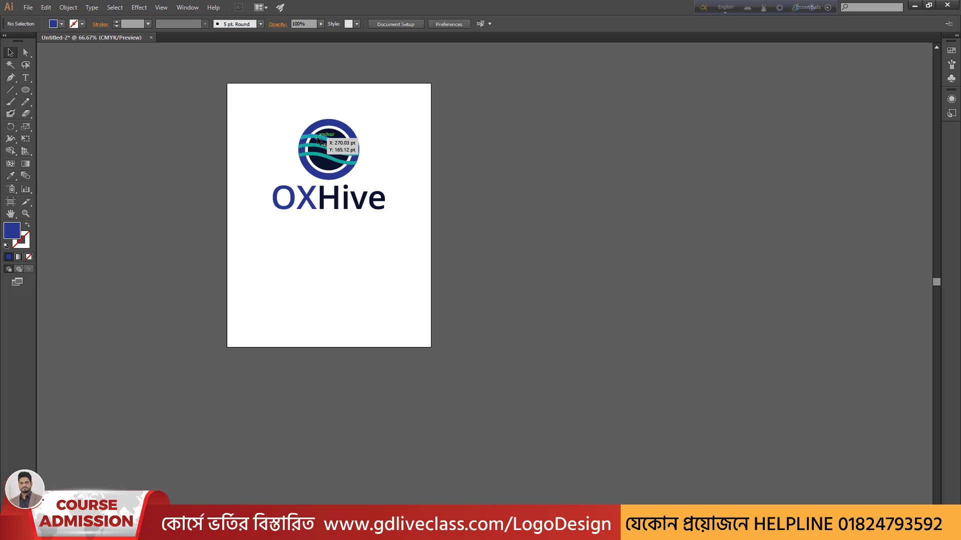
{"action": "scroll", "coordinate": [318, 140], "scroll_direction": "up", "scroll_amount": 2}
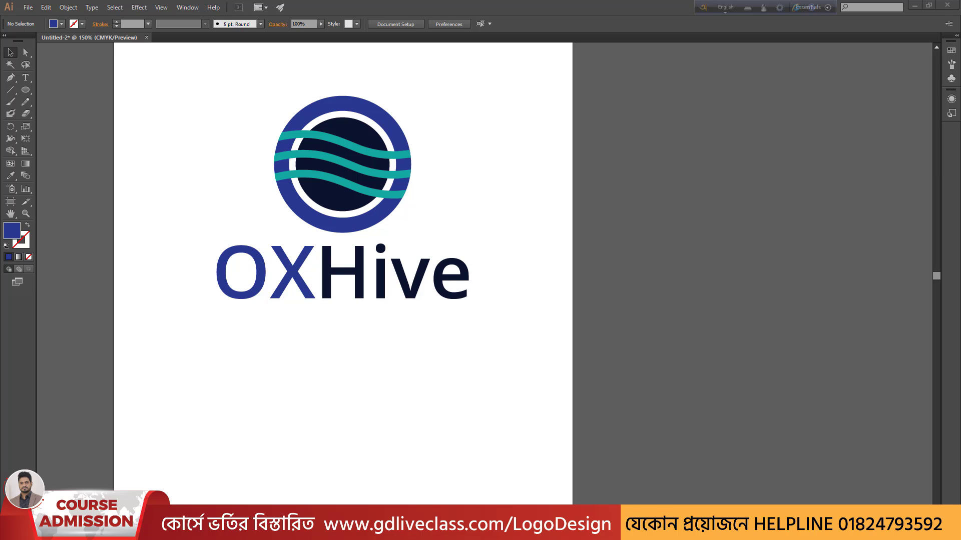
Switch to Facebook in the browser and expand the full pinned announcement of the Graphic Design LIVE Class group
{"action": "left_click_drag", "start_coordinate": [960, 46], "coordinate": [646, 1]}
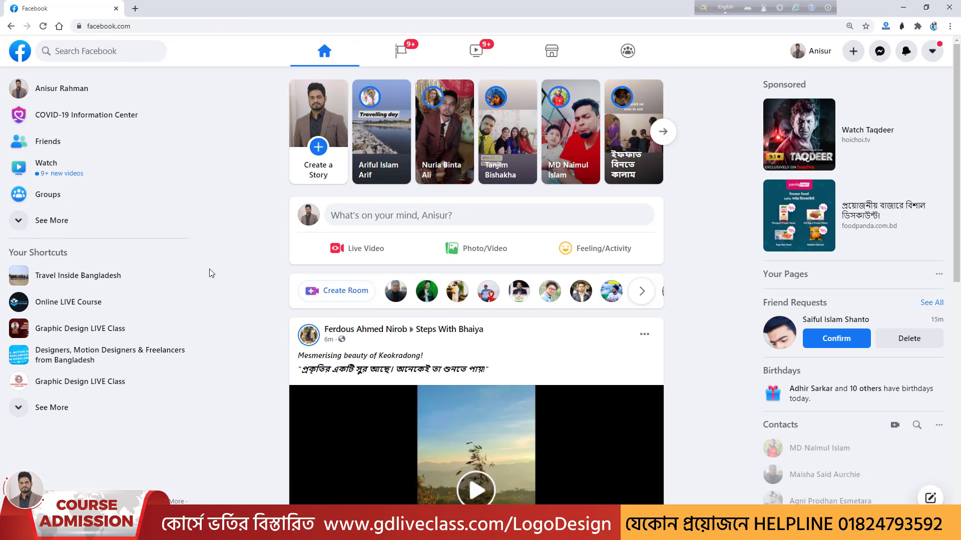
{"action": "left_click", "coordinate": [74, 332]}
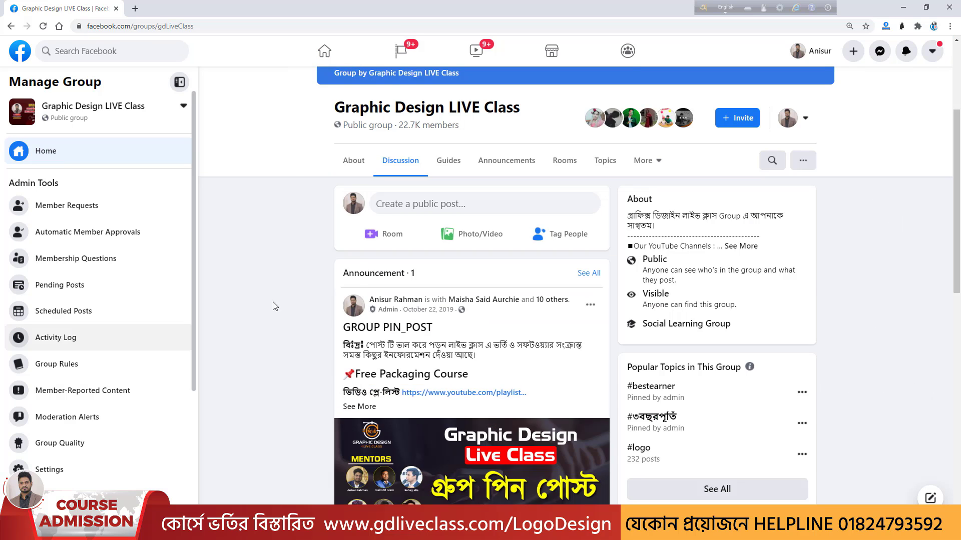
{"action": "scroll", "coordinate": [510, 170], "scroll_direction": "down", "scroll_amount": 3}
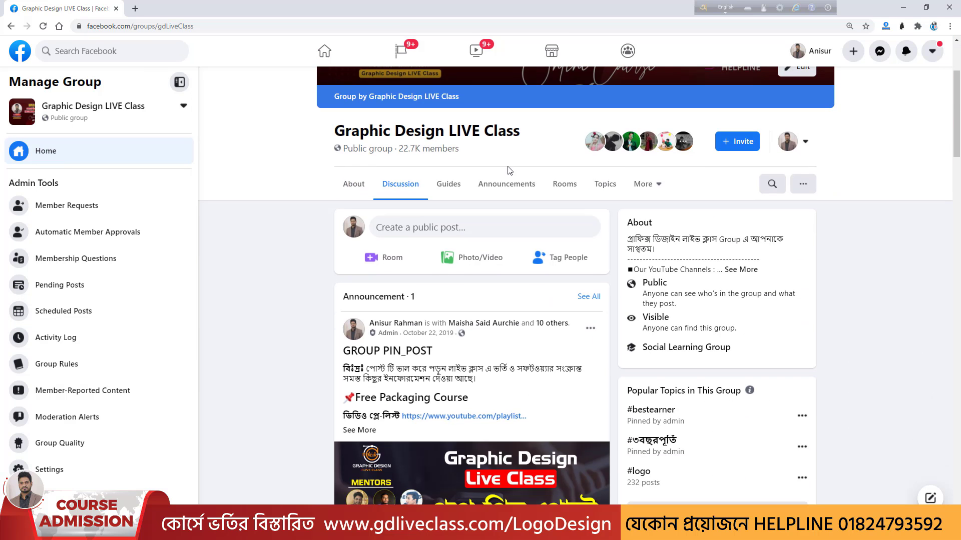
{"action": "left_click", "coordinate": [498, 187]}
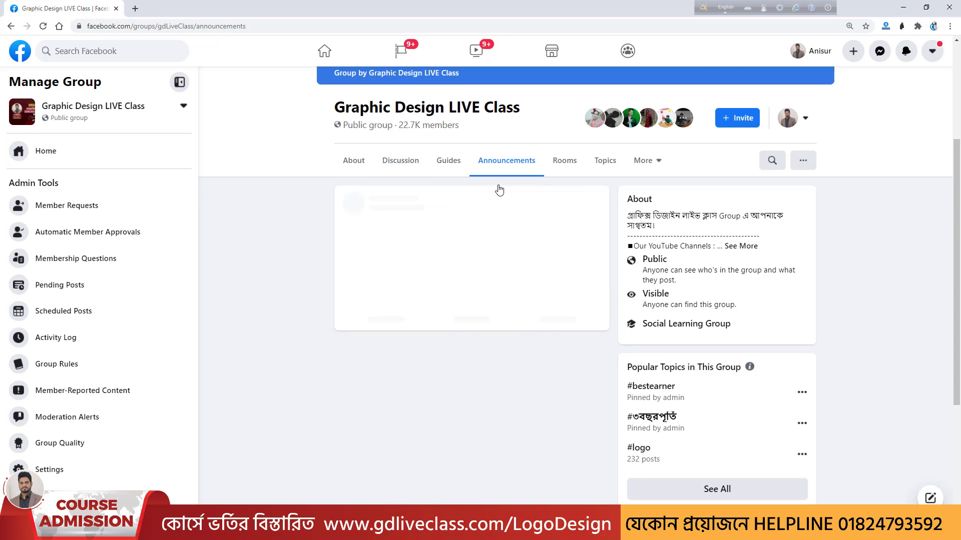
{"action": "scroll", "coordinate": [499, 190], "scroll_direction": "down", "scroll_amount": 2}
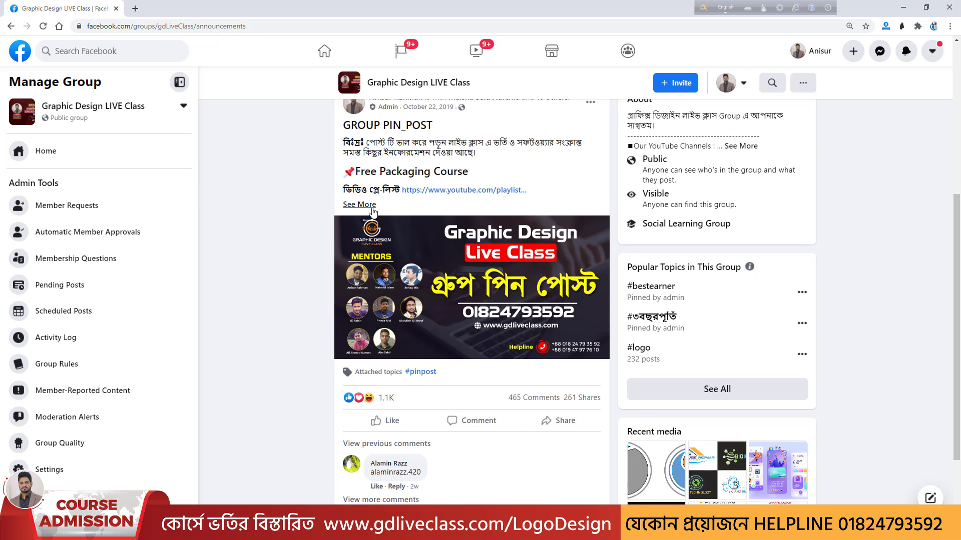
{"action": "left_click", "coordinate": [360, 205]}
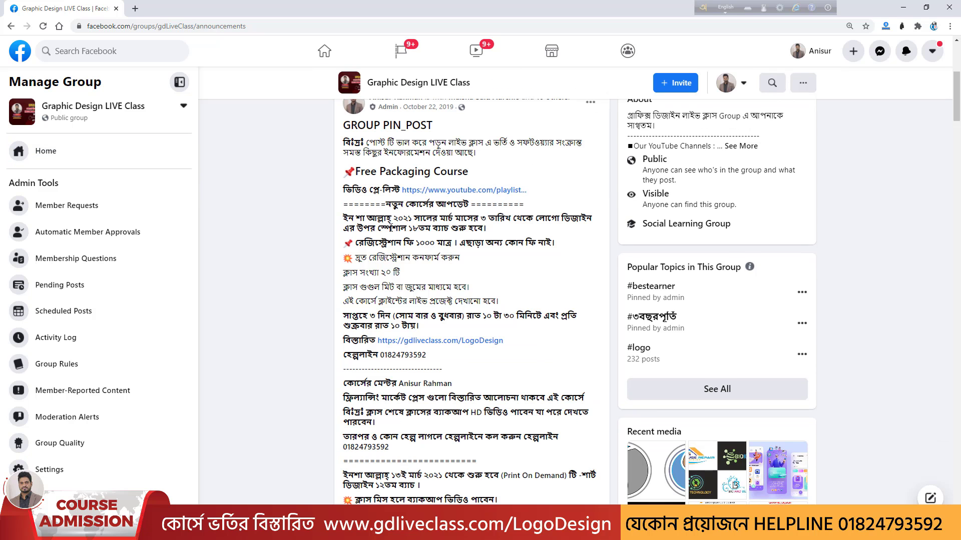
Open the gdliveclass.com/LogoDesign link from the announcement and read through the course schedule, content, special classes and registration details
{"action": "left_click", "coordinate": [465, 341]}
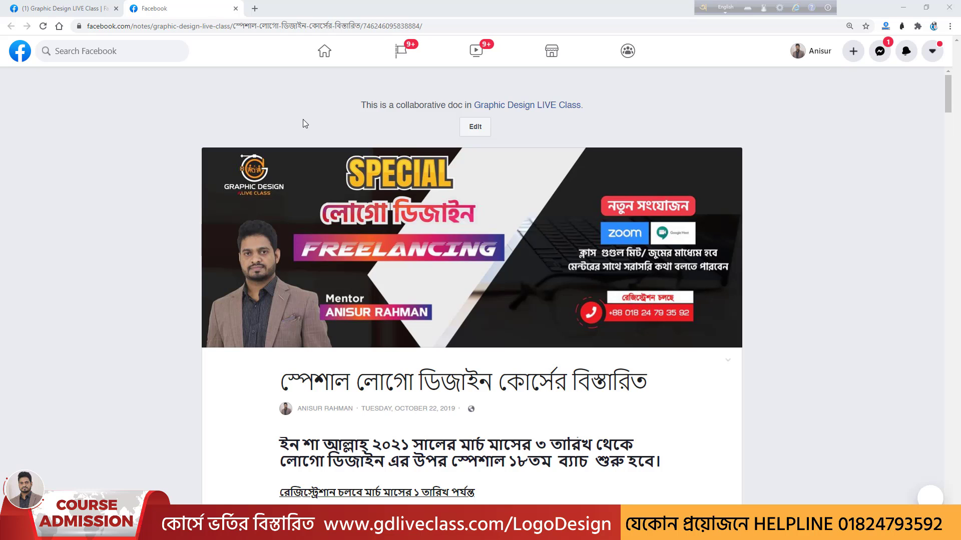
{"action": "scroll", "coordinate": [304, 123], "scroll_direction": "down", "scroll_amount": 3}
{"action": "scroll", "coordinate": [303, 119], "scroll_direction": "down", "scroll_amount": 2}
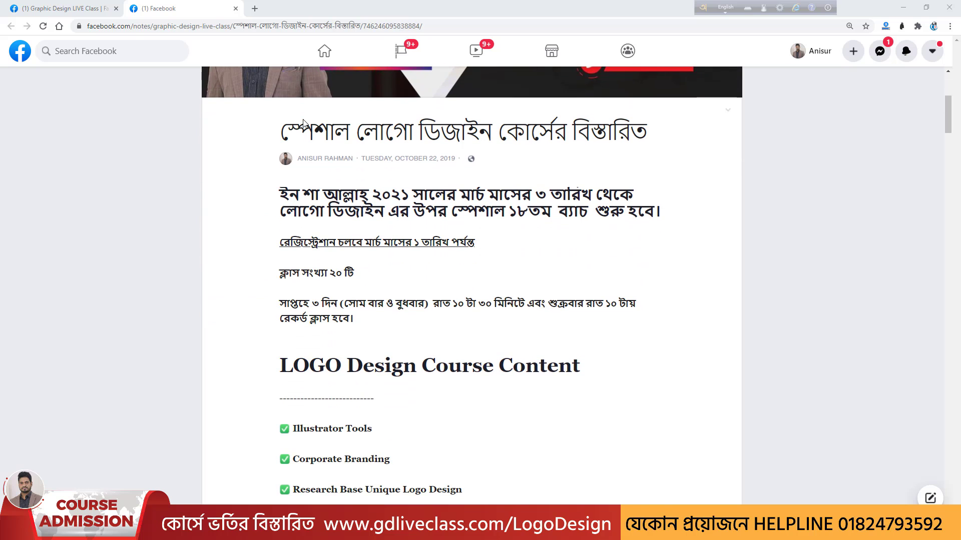
{"action": "scroll", "coordinate": [303, 120], "scroll_direction": "up", "scroll_amount": 5}
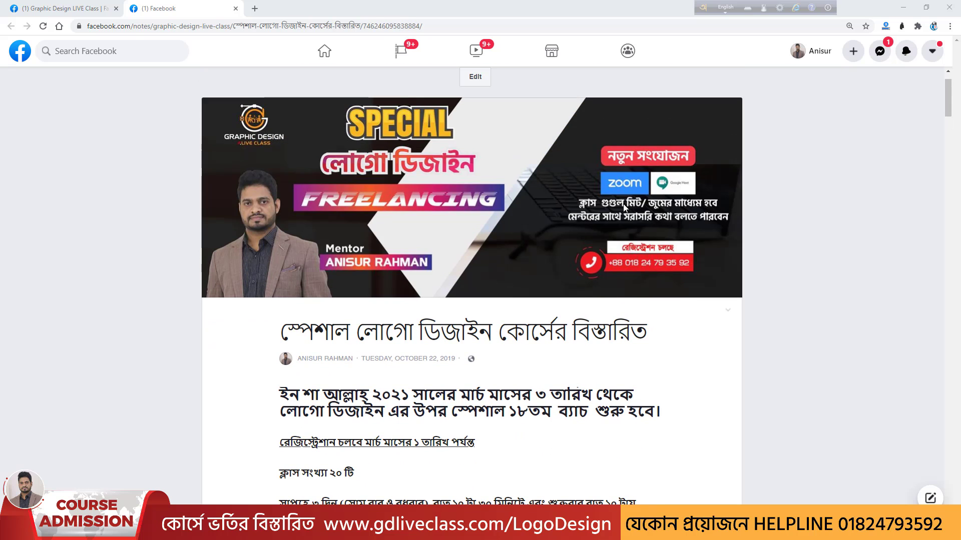
{"action": "scroll", "coordinate": [683, 285], "scroll_direction": "down", "scroll_amount": 8}
{"action": "scroll", "coordinate": [691, 289], "scroll_direction": "up", "scroll_amount": 5}
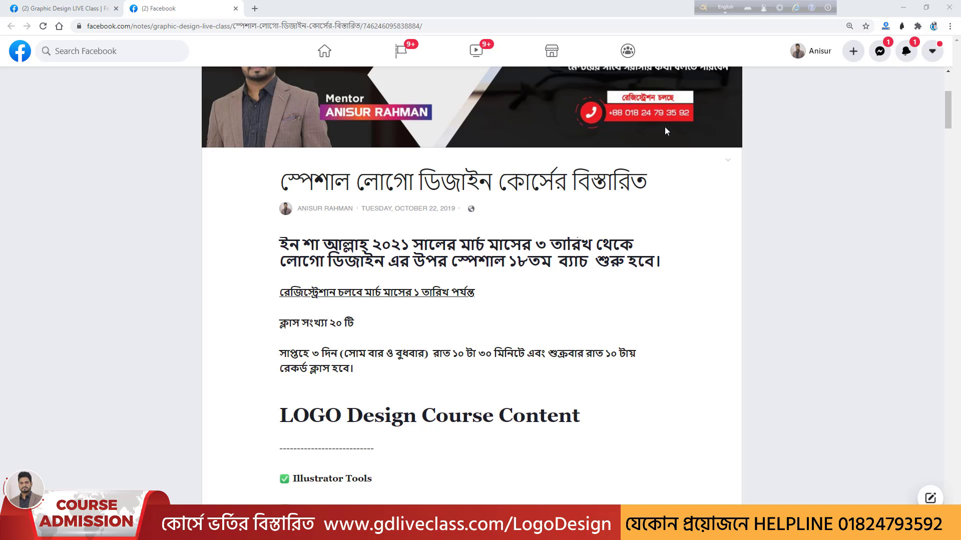
{"action": "scroll", "coordinate": [664, 131], "scroll_direction": "down", "scroll_amount": 20}
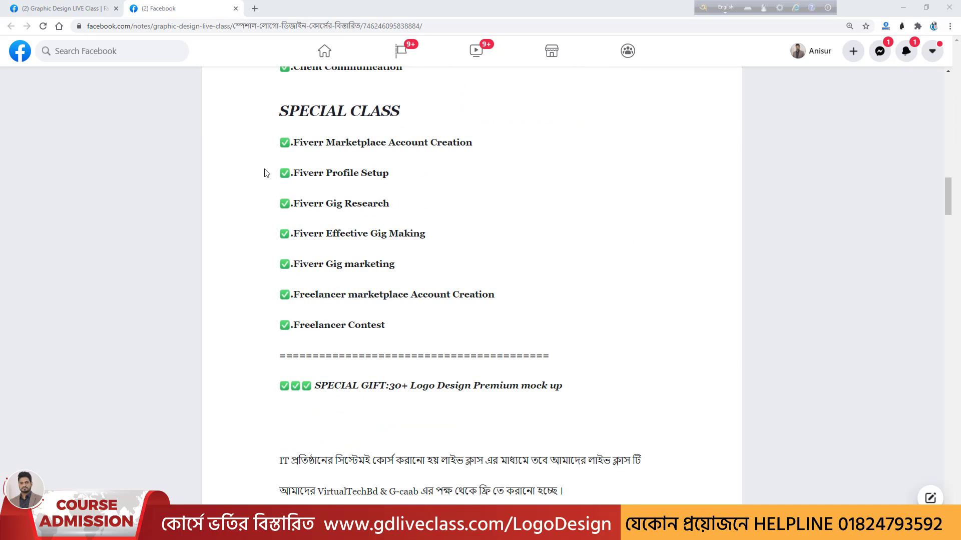
{"action": "scroll", "coordinate": [300, 180], "scroll_direction": "down", "scroll_amount": 6}
{"action": "scroll", "coordinate": [393, 226], "scroll_direction": "up", "scroll_amount": 4}
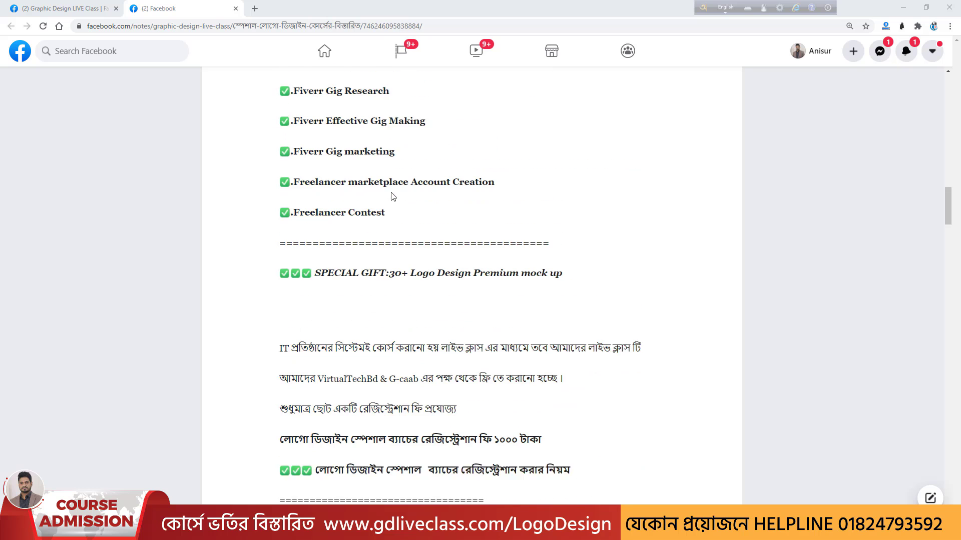
{"action": "scroll", "coordinate": [393, 197], "scroll_direction": "down", "scroll_amount": 5}
{"action": "scroll", "coordinate": [393, 197], "scroll_direction": "up", "scroll_amount": 3}
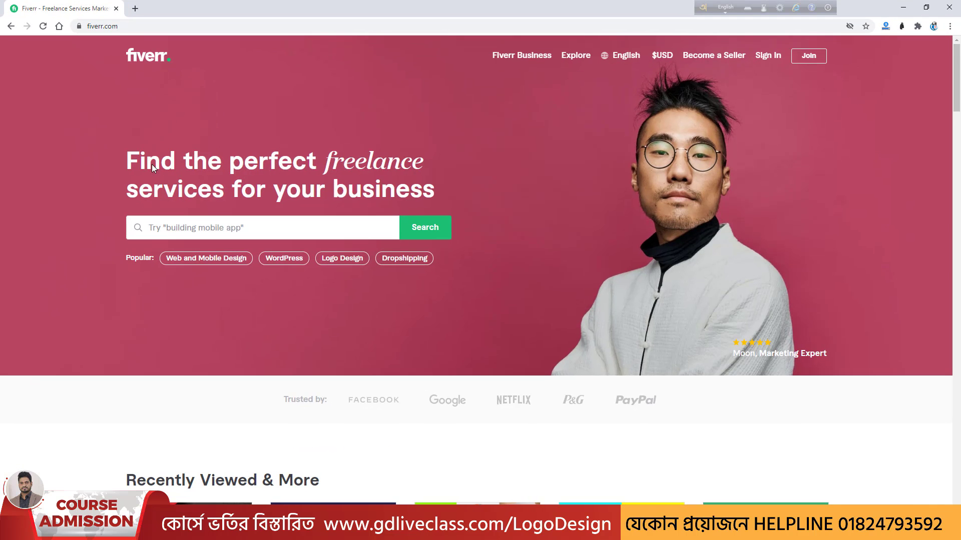
Switch to the Fiverr site and search its services for "logo design"
{"action": "left_click", "coordinate": [213, 226]}
{"action": "type", "text": "l"}
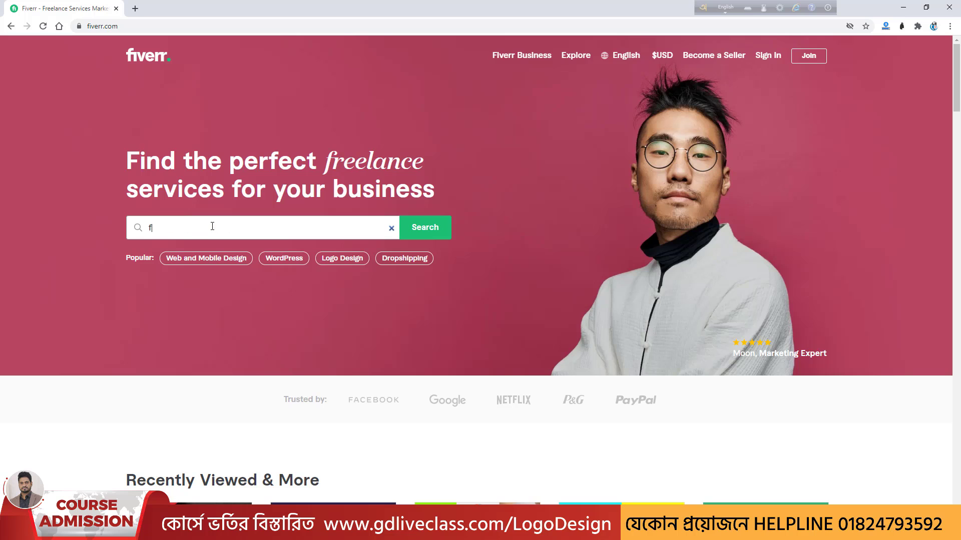
{"action": "key", "text": "BackSpace"}
{"action": "type", "text": "logo design"}
{"action": "key", "text": "Return"}
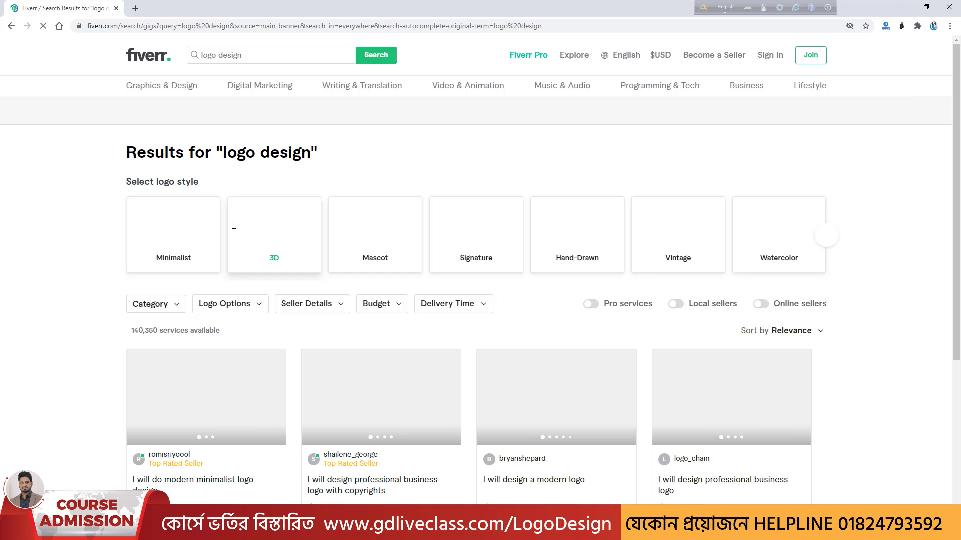
Browse the logo design services and open the gig "I will do modern minimalist business logo design"
{"action": "scroll", "coordinate": [234, 225], "scroll_direction": "down", "scroll_amount": 1}
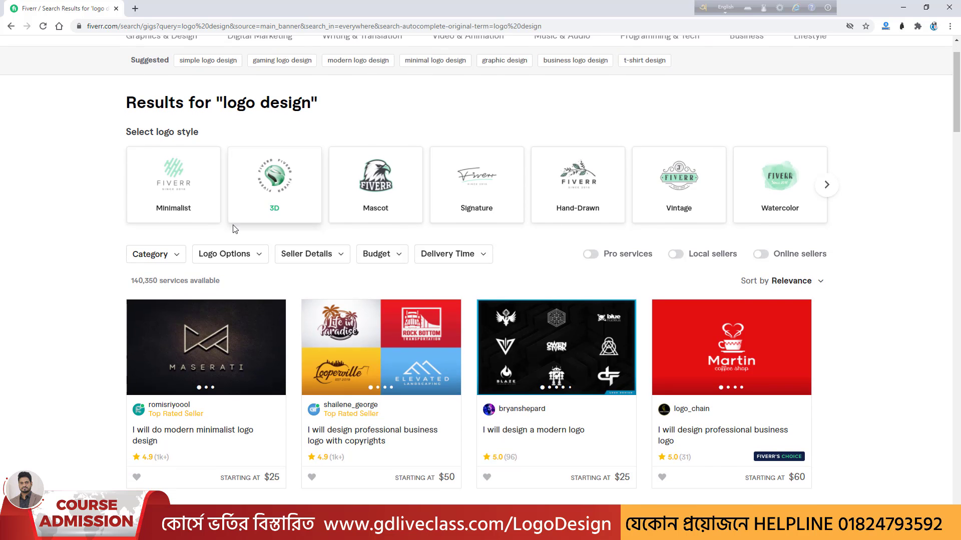
{"action": "scroll", "coordinate": [233, 227], "scroll_direction": "down", "scroll_amount": 1}
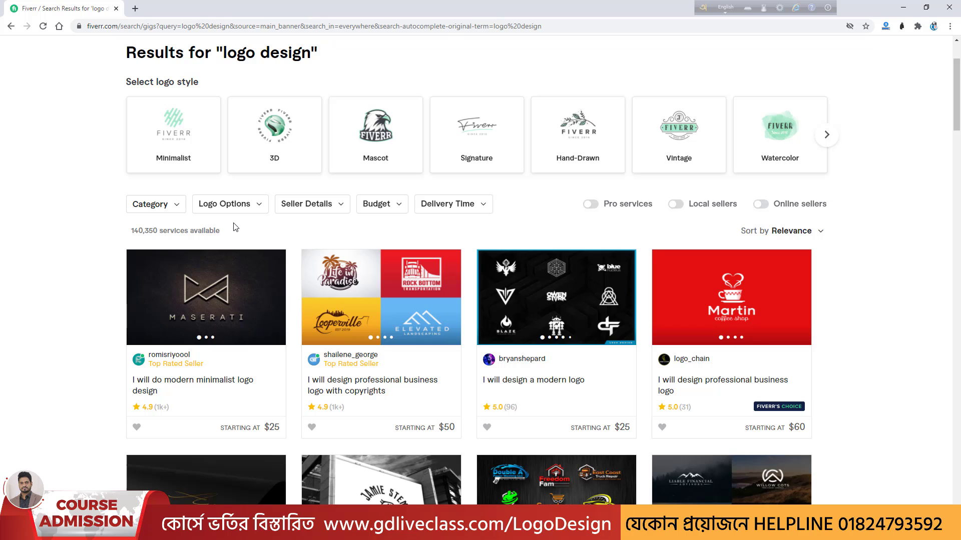
{"action": "scroll", "coordinate": [237, 223], "scroll_direction": "down", "scroll_amount": 3}
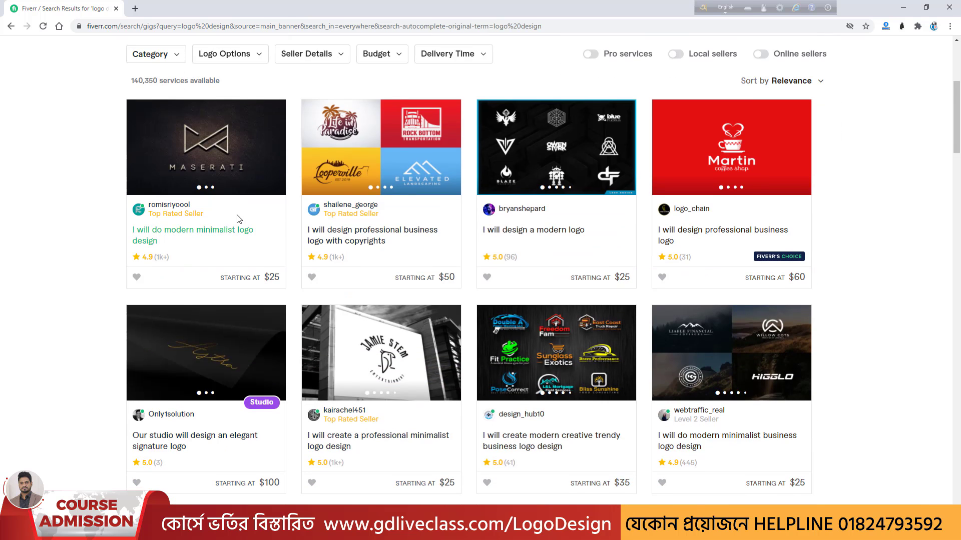
{"action": "scroll", "coordinate": [873, 328], "scroll_direction": "down", "scroll_amount": 2}
{"action": "left_click", "coordinate": [724, 263]}
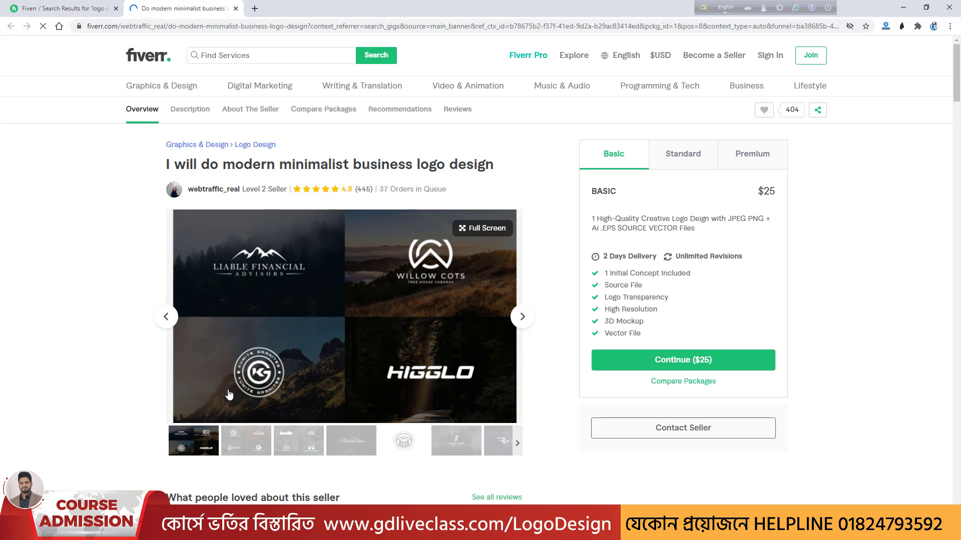
Review the gig's portfolio, reviews and order queue, and compare its Basic, Standard and Premium packages
{"action": "scroll", "coordinate": [350, 308], "scroll_direction": "down", "scroll_amount": 2}
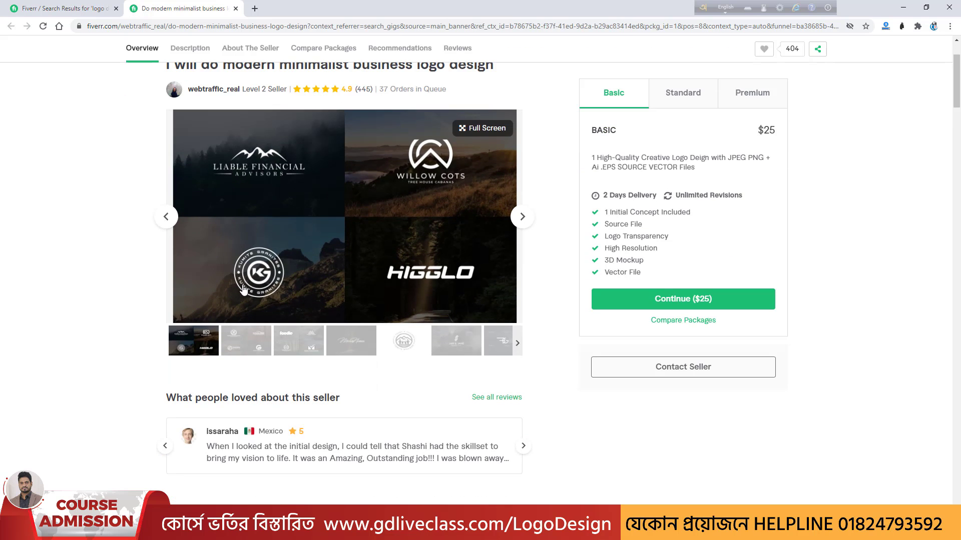
{"action": "scroll", "coordinate": [283, 260], "scroll_direction": "down", "scroll_amount": 3}
{"action": "scroll", "coordinate": [468, 254], "scroll_direction": "up", "scroll_amount": 4}
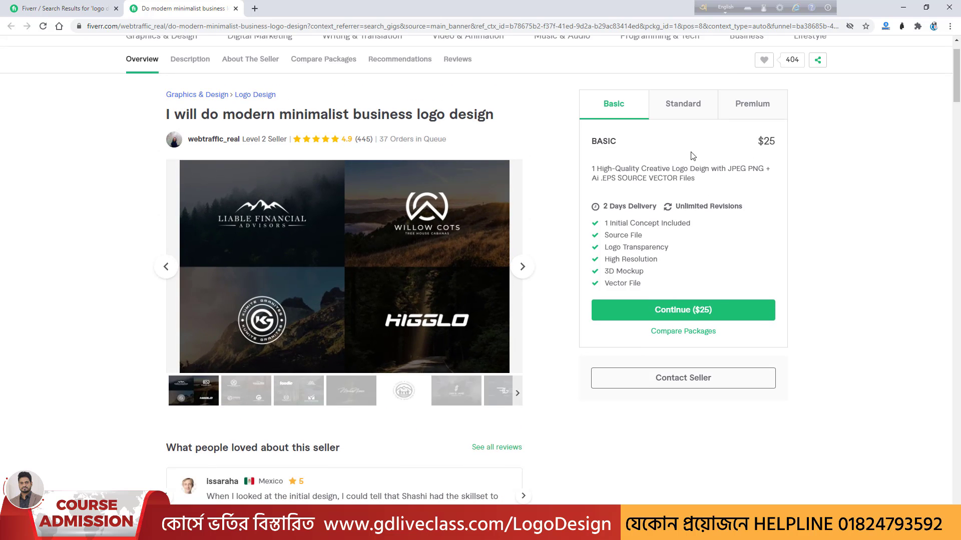
{"action": "double_click", "coordinate": [382, 140]}
{"action": "left_click", "coordinate": [685, 105]}
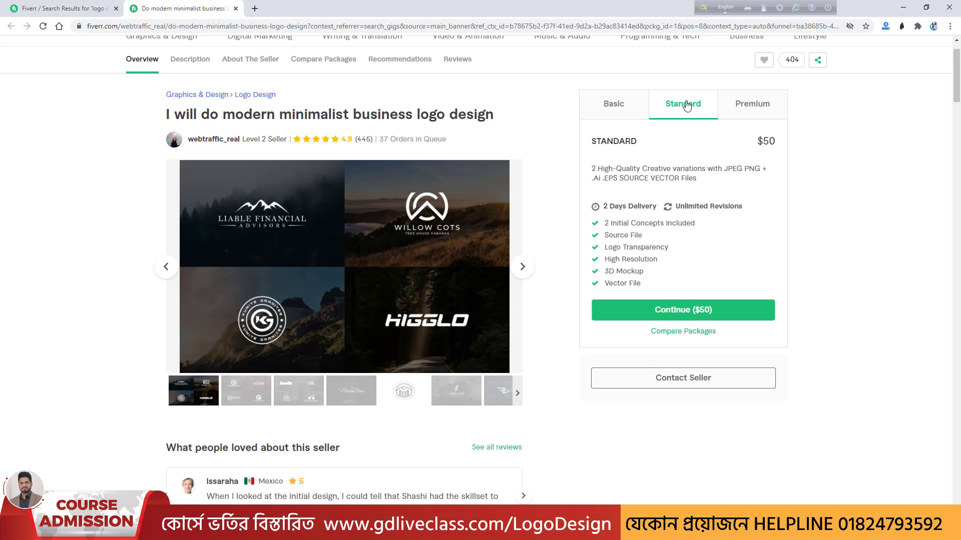
{"action": "left_click", "coordinate": [755, 104]}
{"action": "left_click_drag", "start_coordinate": [606, 207], "coordinate": [741, 117]}
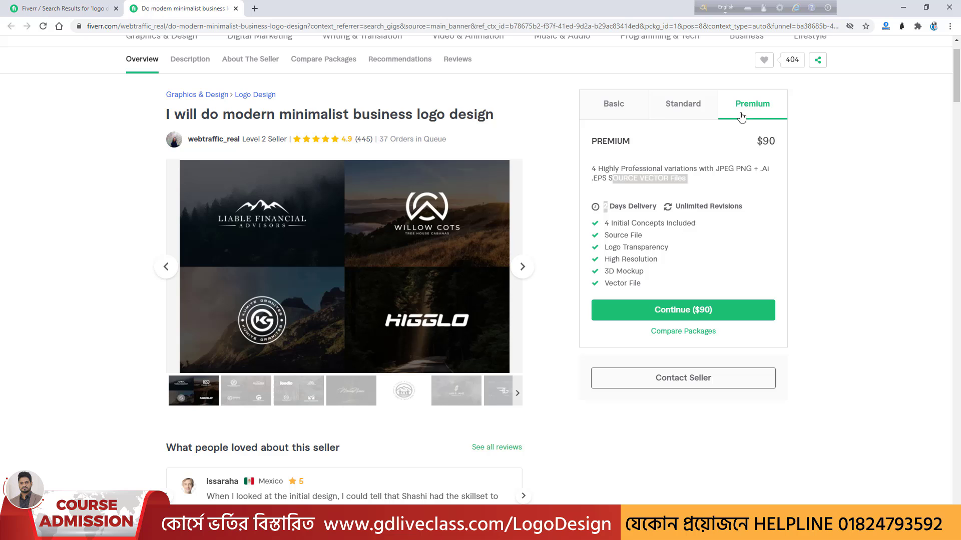
{"action": "left_click", "coordinate": [625, 107]}
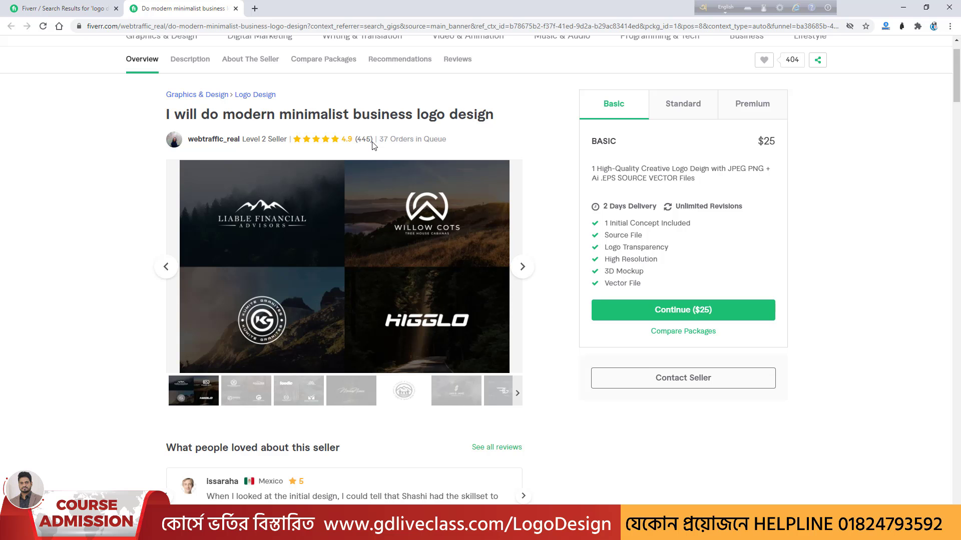
Open gdliveclass.com/feedback in a new browser tab and read the student comments under the group post
{"action": "left_click", "coordinate": [255, 8]}
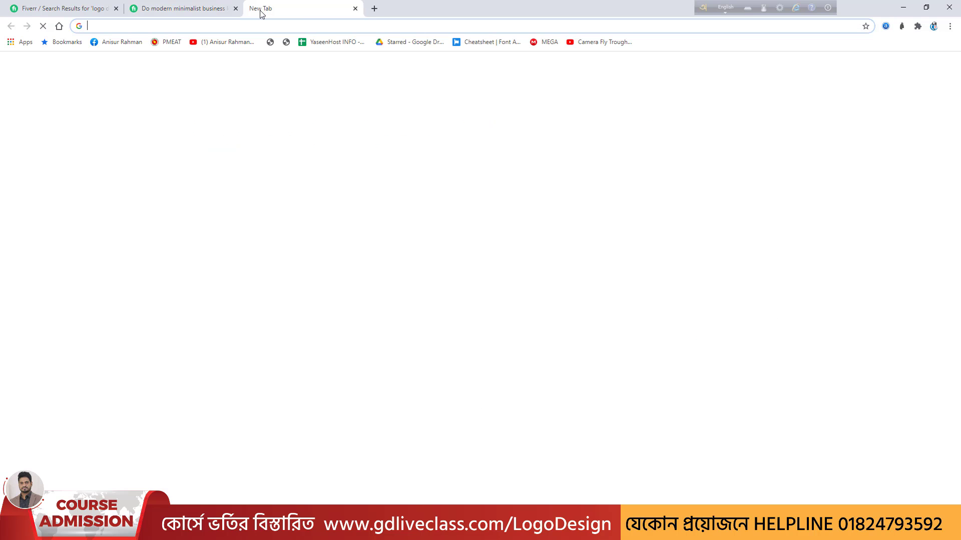
{"action": "type", "text": "gd"}
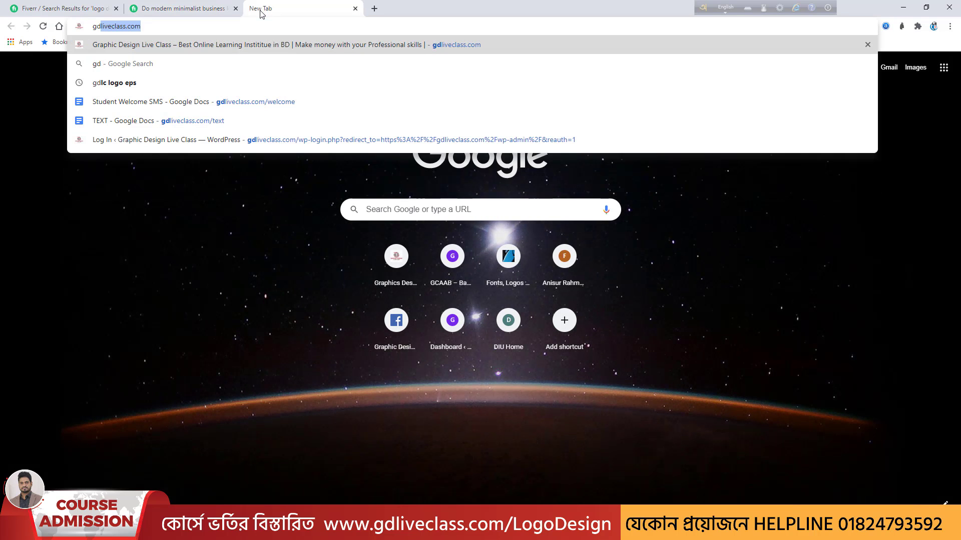
{"action": "left_click", "coordinate": [166, 24]}
{"action": "type", "text": "/"}
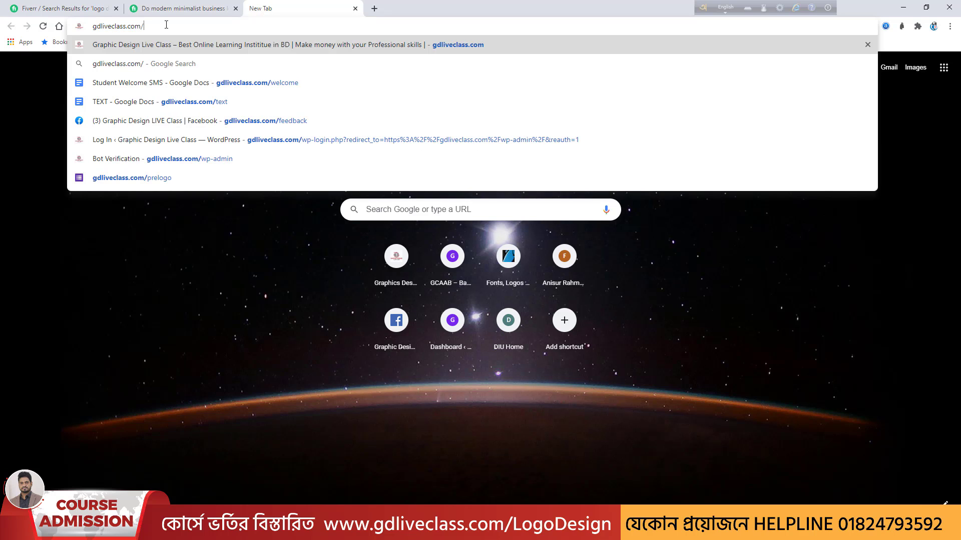
{"action": "type", "text": "feed"}
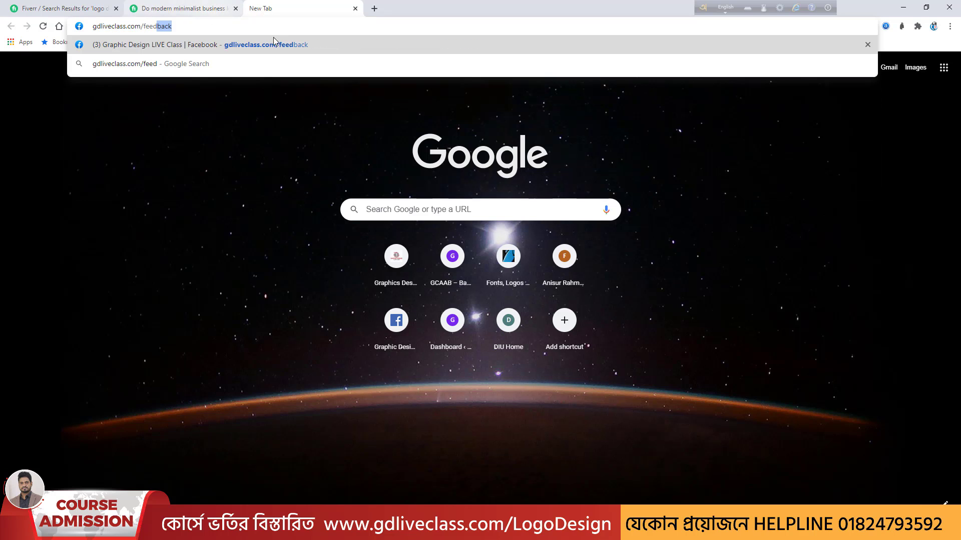
{"action": "left_click", "coordinate": [273, 51]}
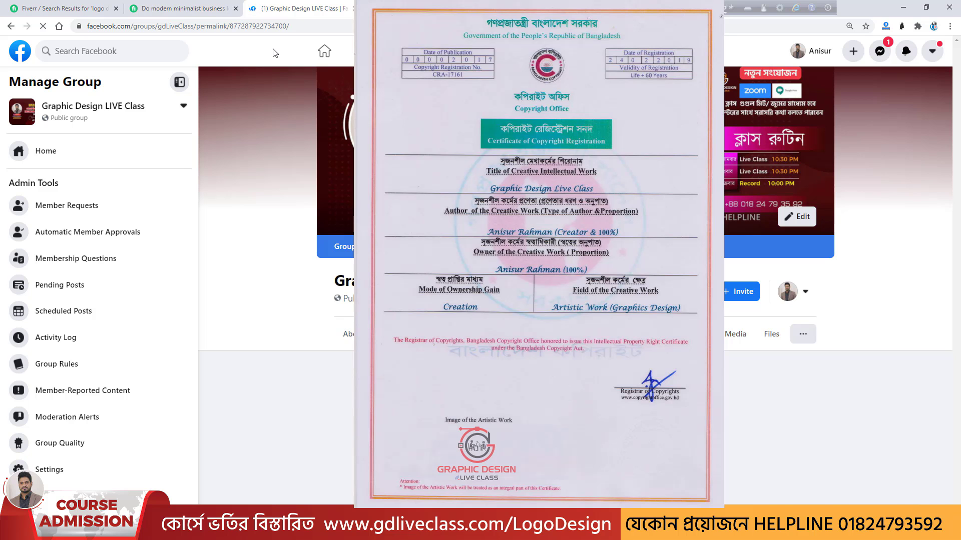
{"action": "scroll", "coordinate": [466, 302], "scroll_direction": "down", "scroll_amount": 10}
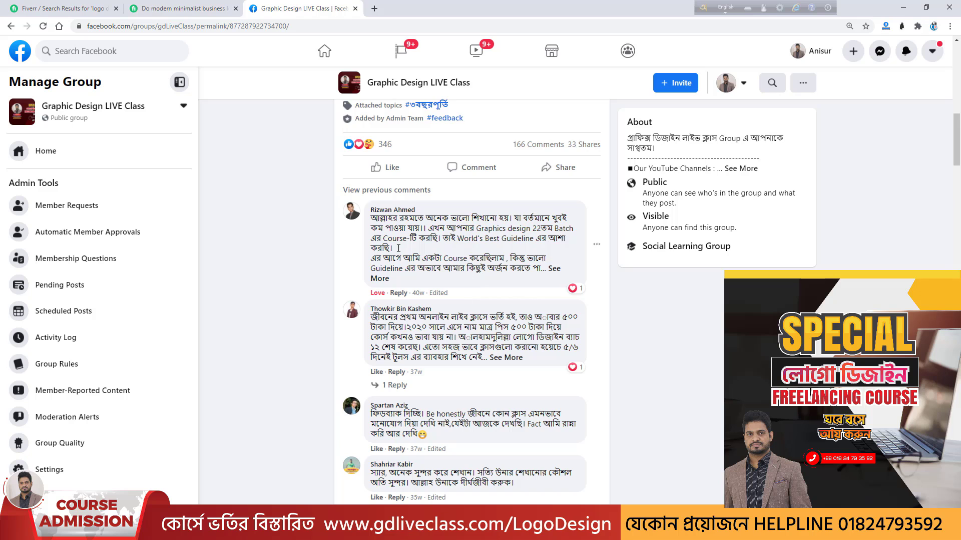
{"action": "scroll", "coordinate": [468, 298], "scroll_direction": "down", "scroll_amount": 4}
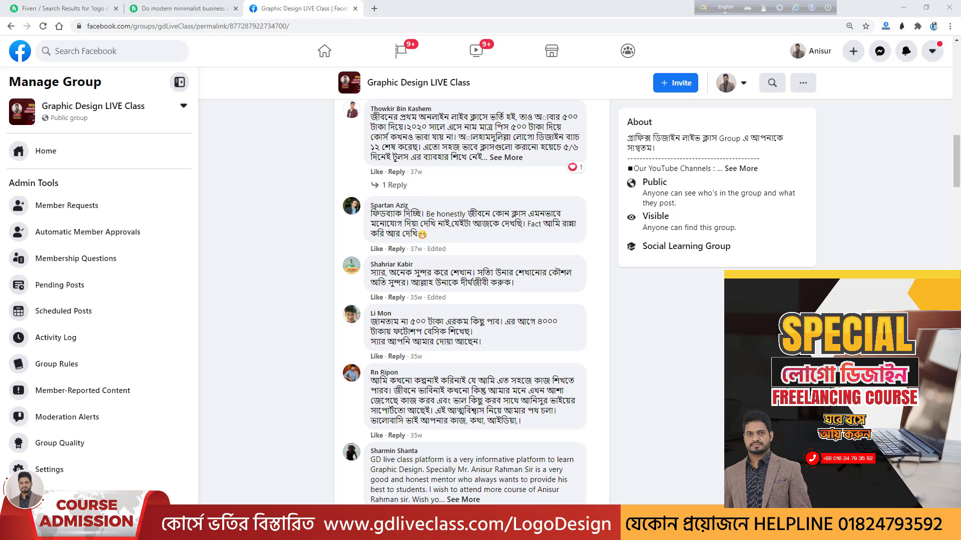
{"action": "scroll", "coordinate": [471, 300], "scroll_direction": "up", "scroll_amount": 3}
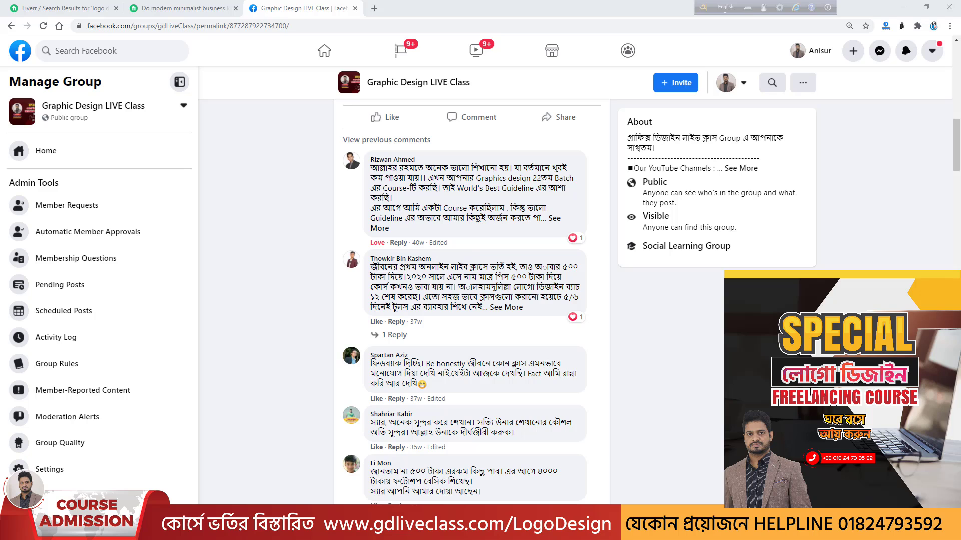